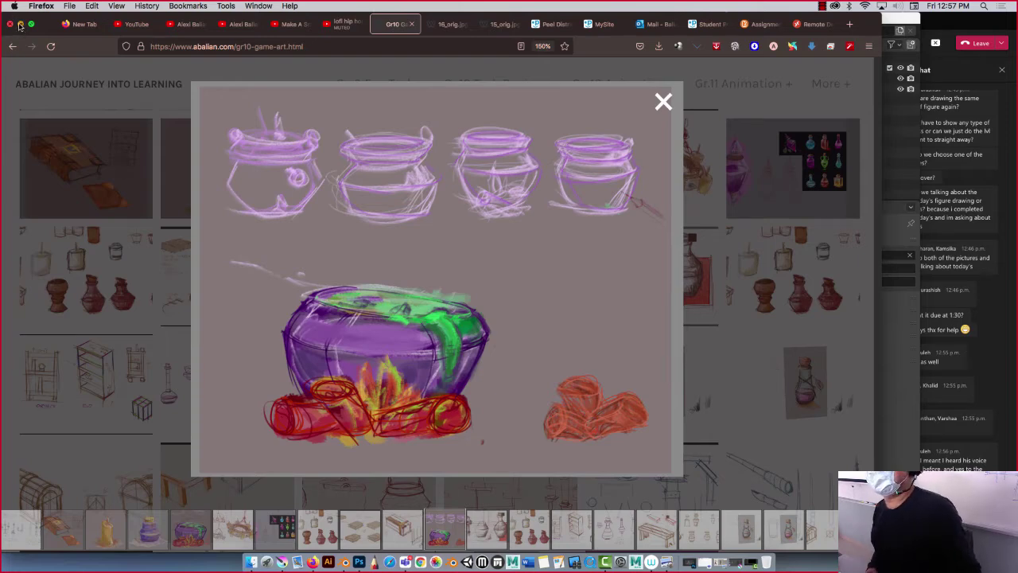
Bring Blender forward and add a UV sphere to the scene.
click(20, 24)
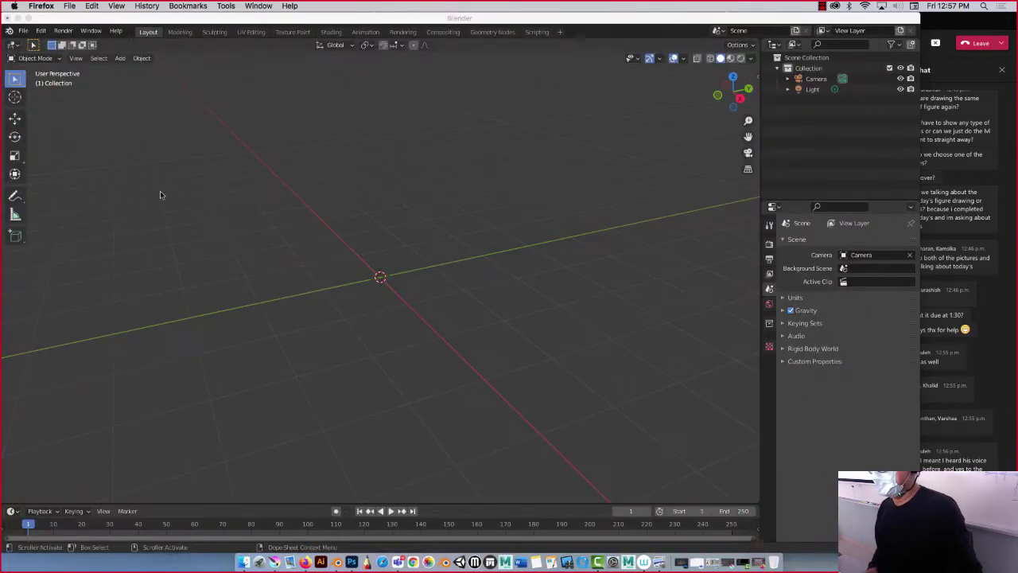
click(122, 59)
mouse_move(133, 70)
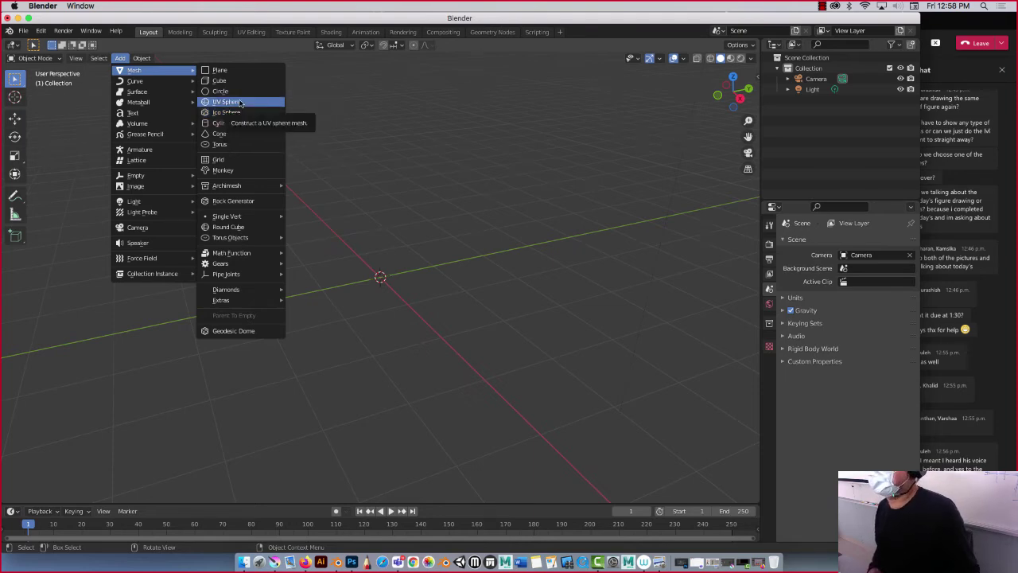
click(240, 102)
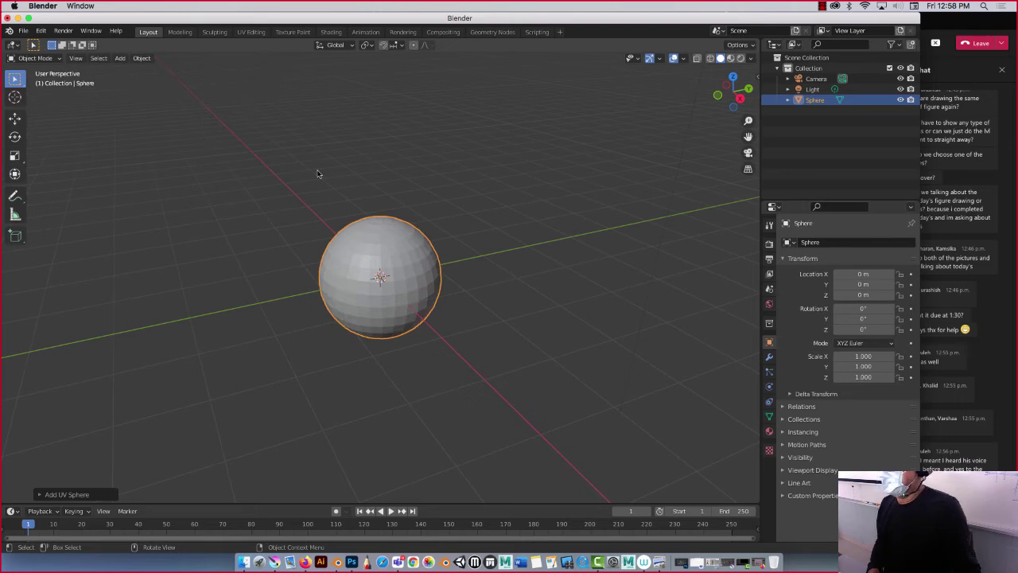
Lower the UV sphere to 16 segments in its redo panel.
click(65, 495)
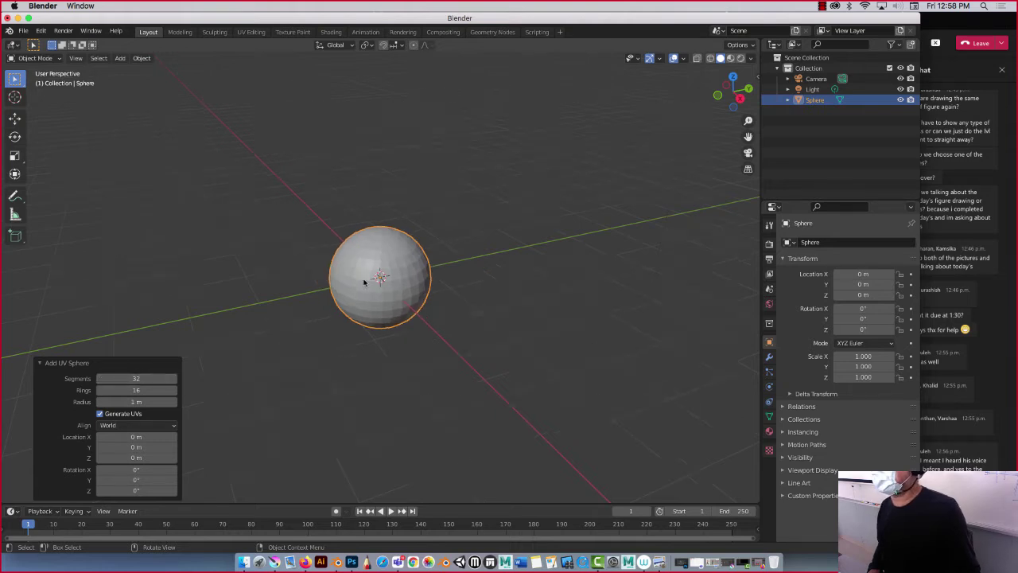
scroll(365, 283, up, 1)
scroll(363, 286, up, 1)
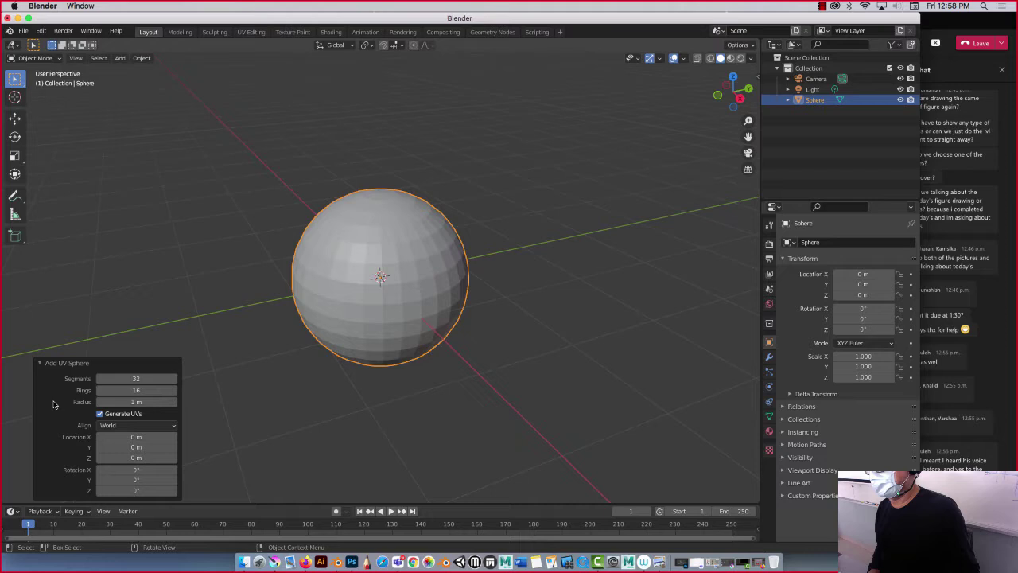
click(140, 377)
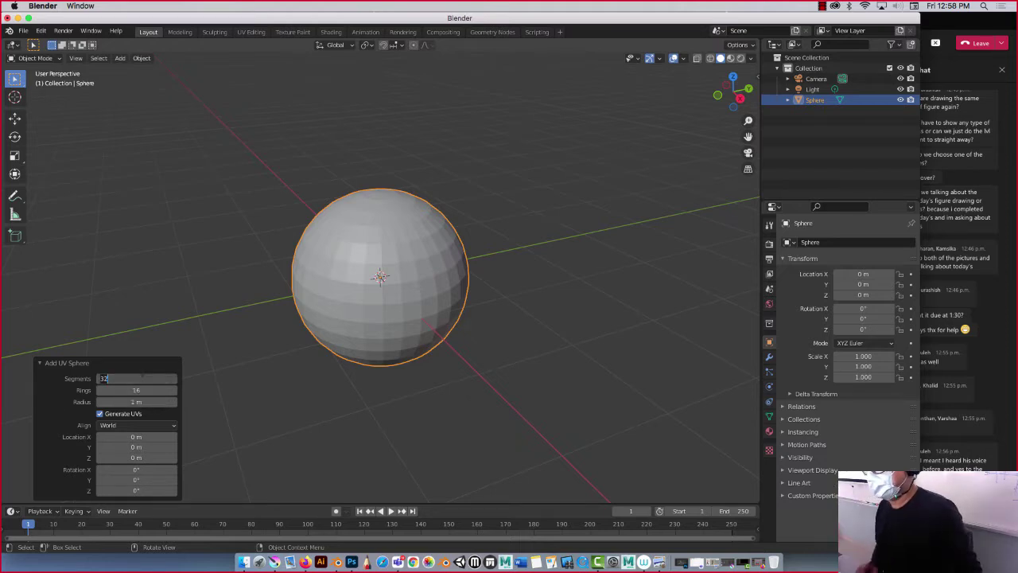
text(16)
key(Return)
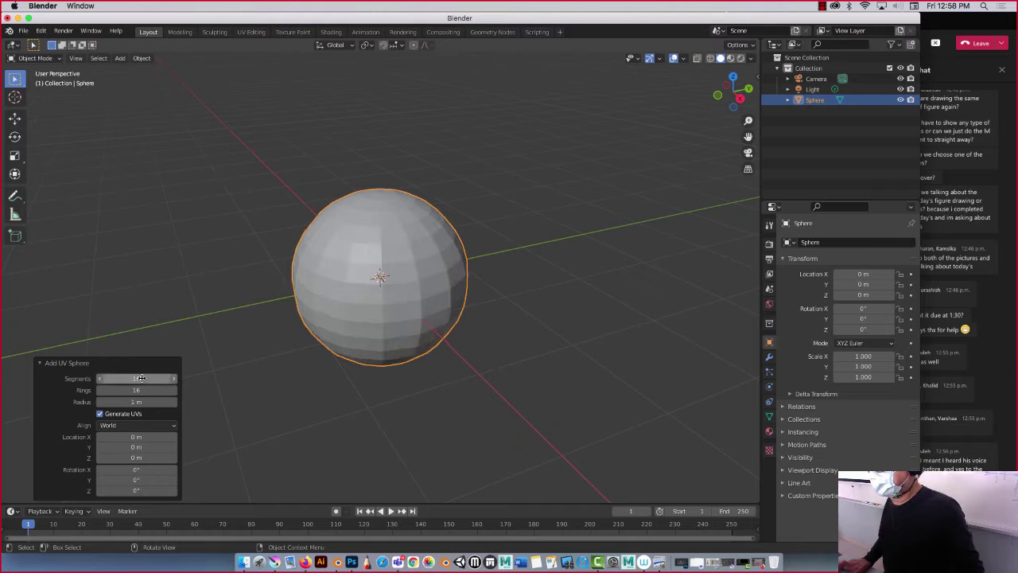
mouse_move(239, 288)
middle_down()
mouse_move(192, 286)
mouse_move(193, 277)
middle_up()
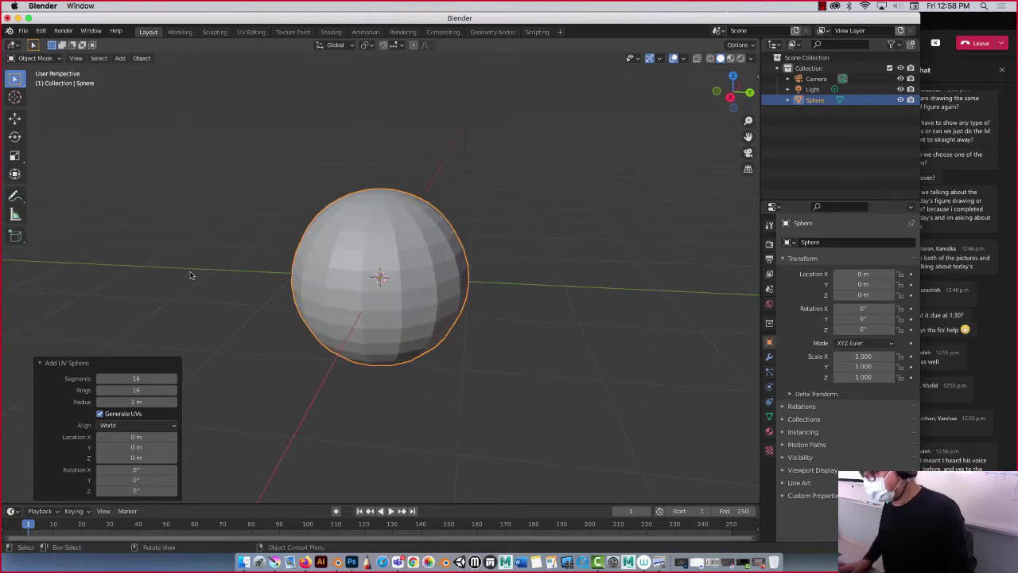
View the sphere from the front orthographically with X-Ray and wireframe shading on.
key(KP_1)
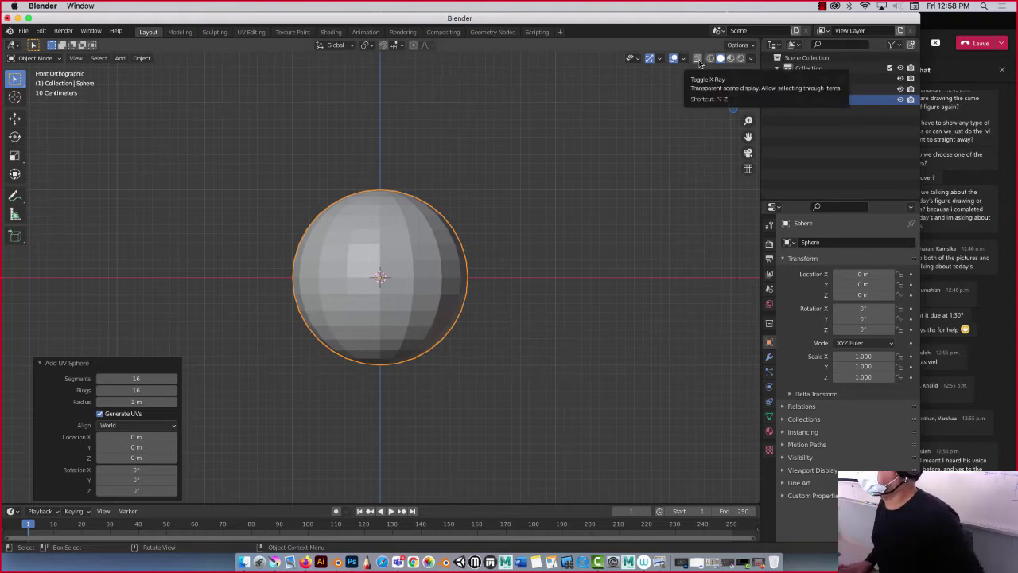
click(700, 62)
click(709, 59)
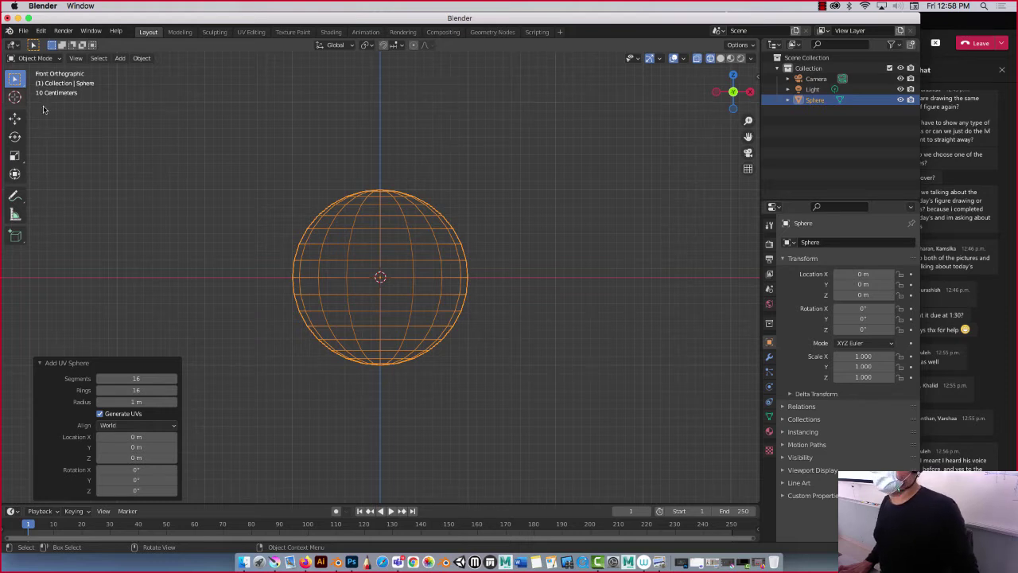
Enter Edit Mode in face select and box-select the sphere's top half.
key(Tab)
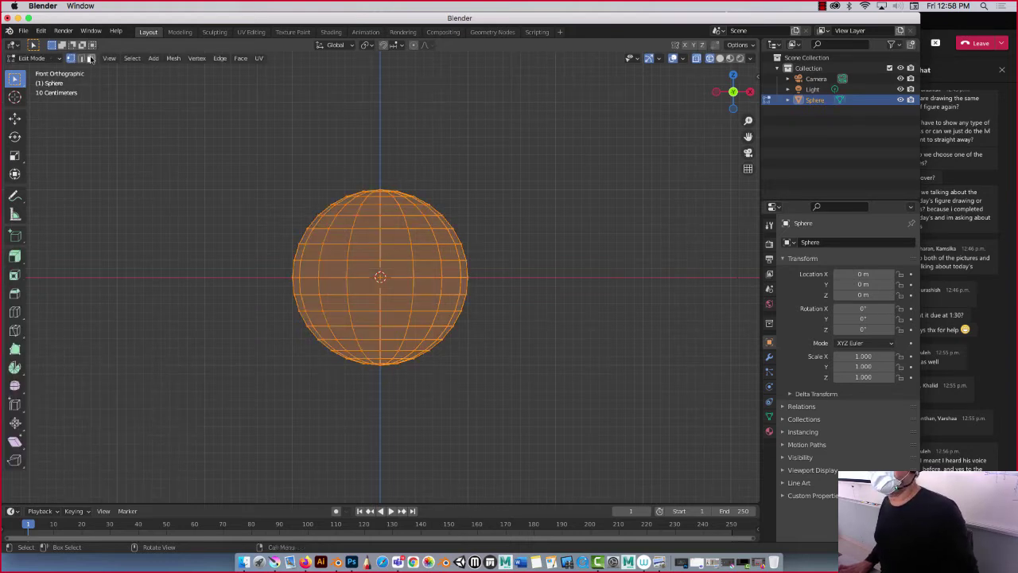
click(91, 59)
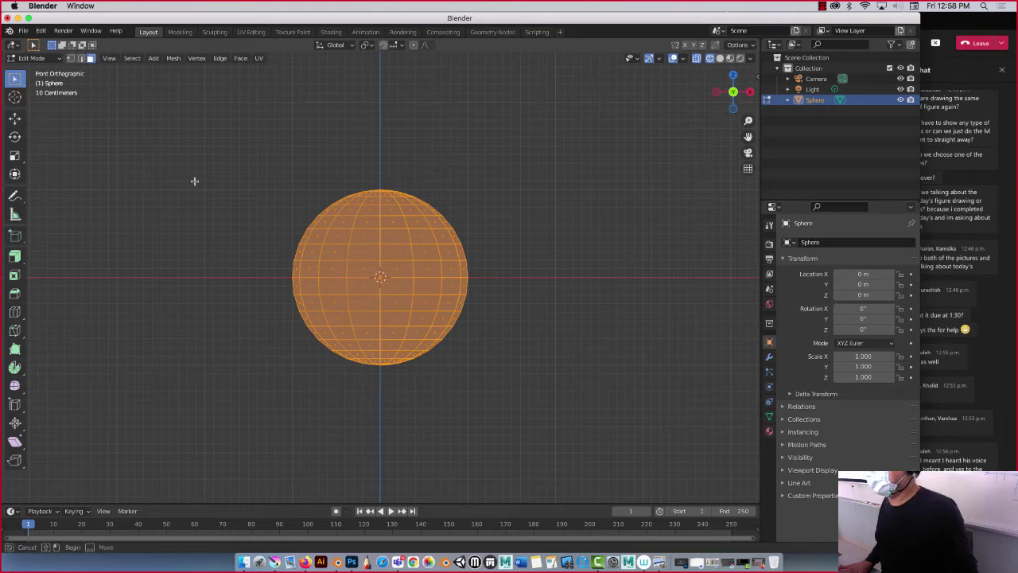
drag(183, 177, 507, 251)
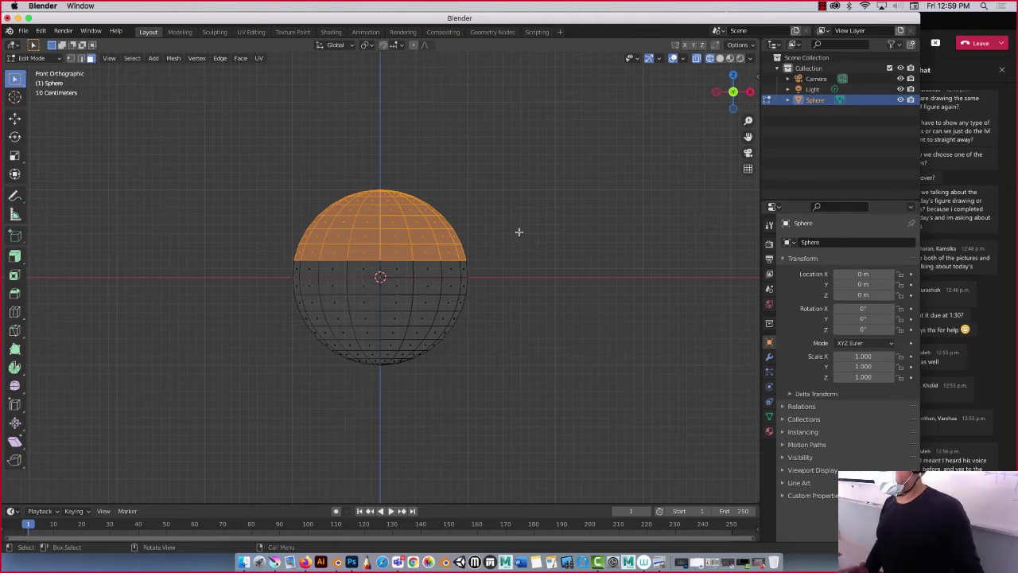
middle_drag(520, 230, 418, 259)
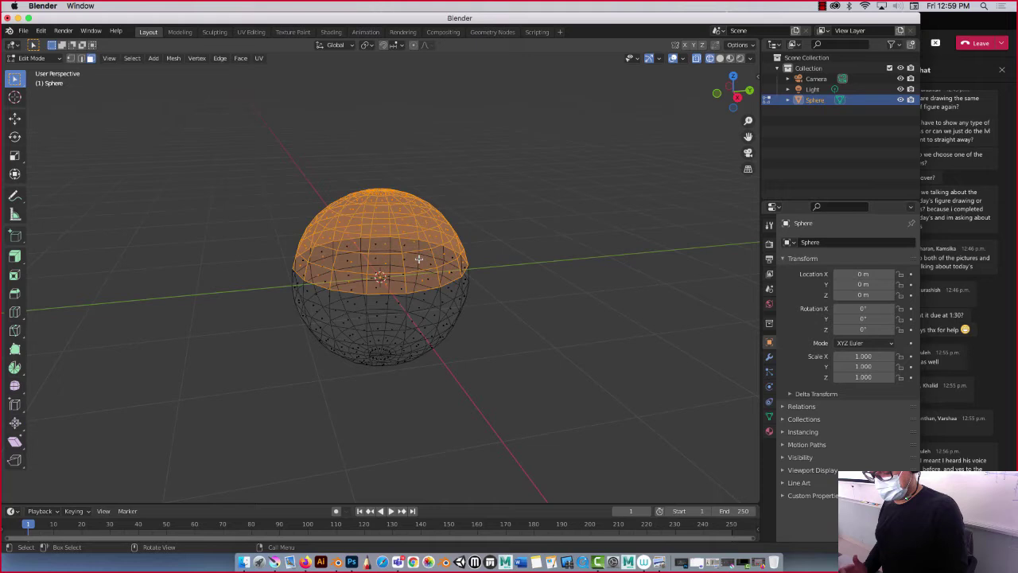
key(ctrl+l)
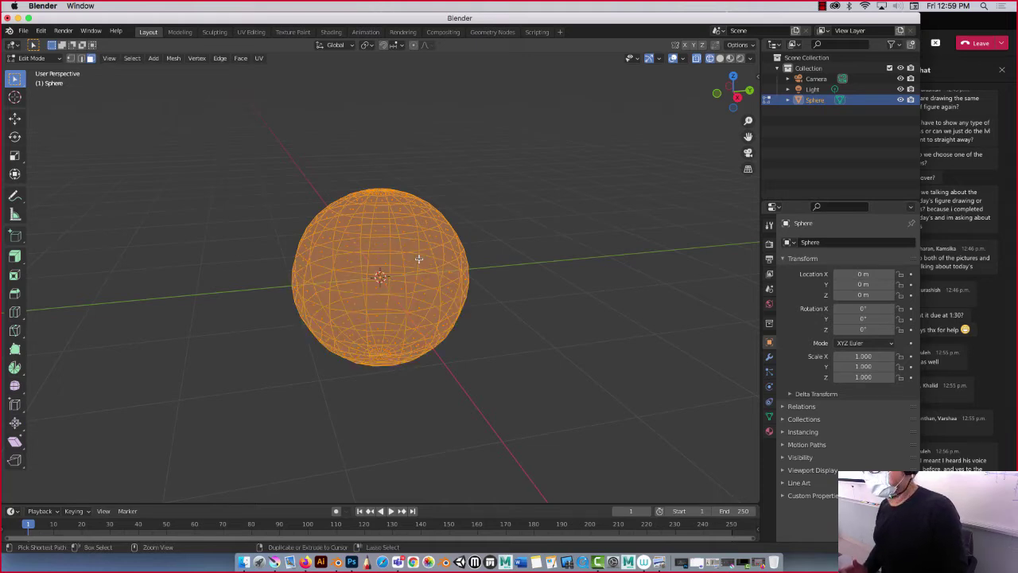
Return to solid shading without X-Ray and reselect the upper faces from the right.
click(696, 59)
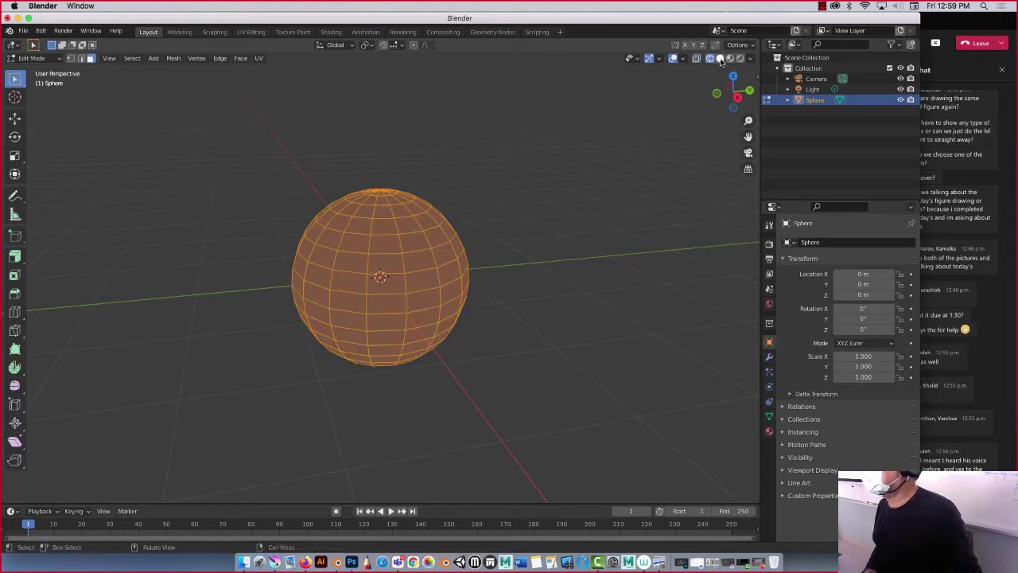
click(697, 59)
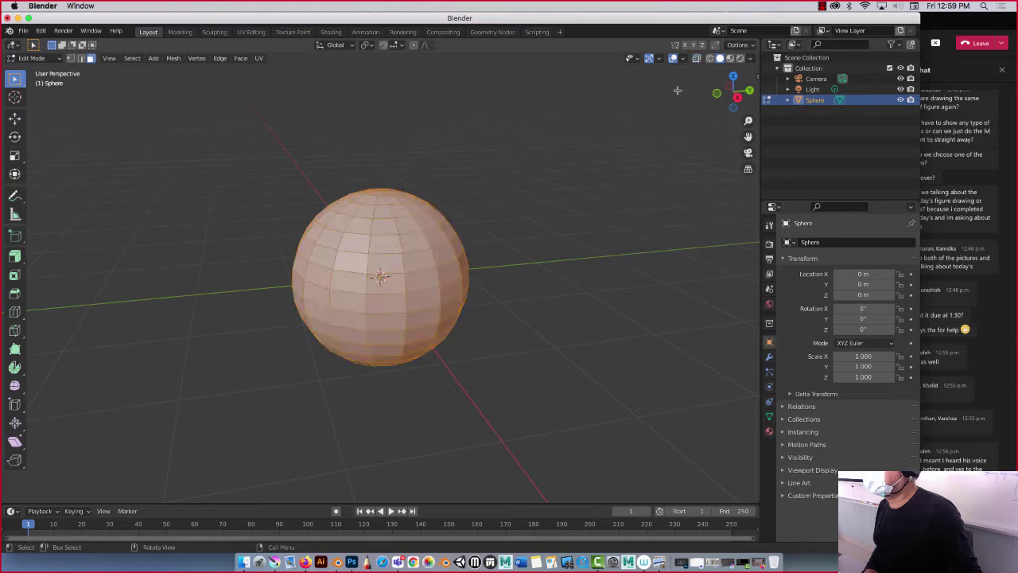
middle_drag(619, 100, 632, 84)
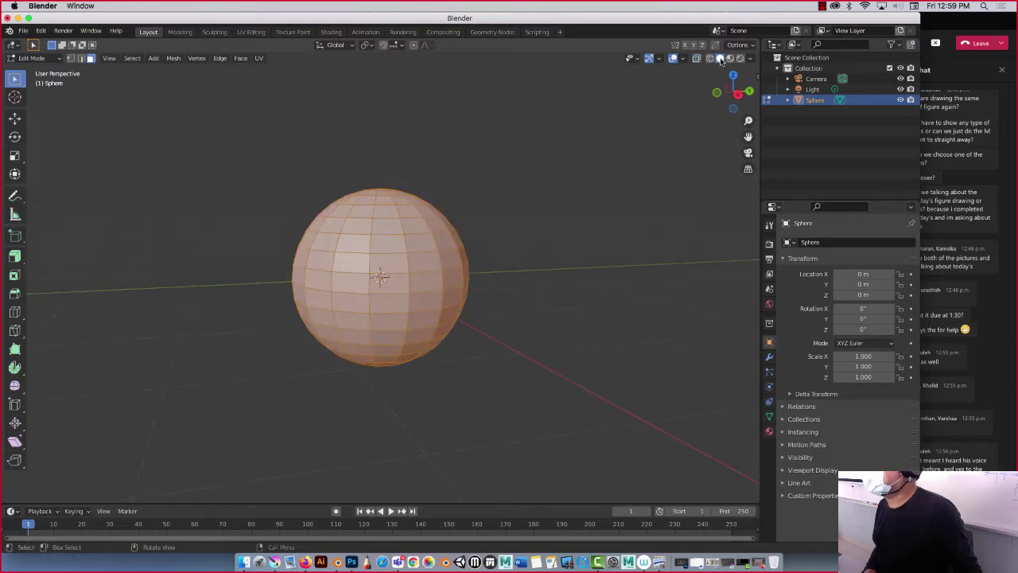
key(KP_3)
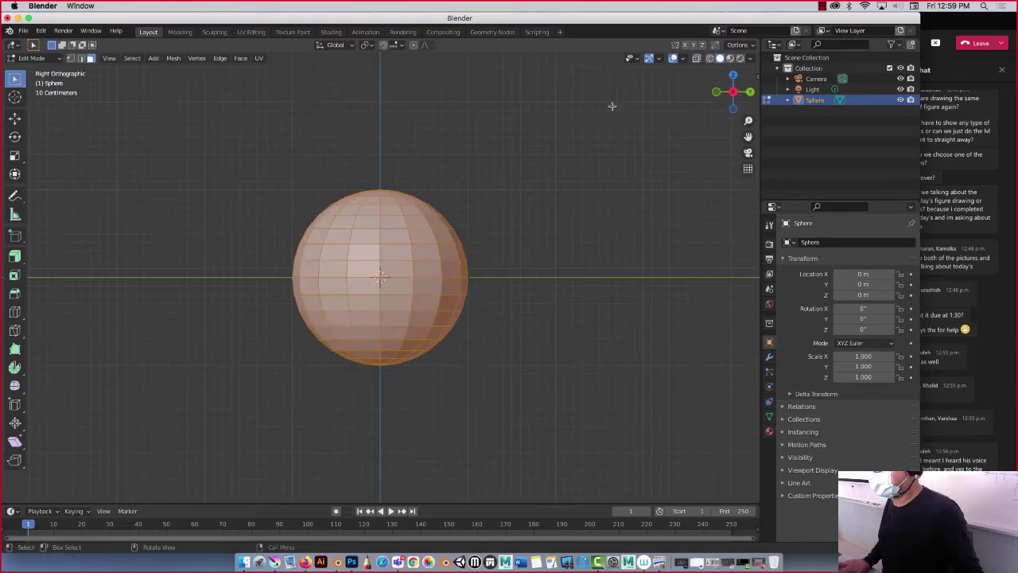
drag(211, 179, 523, 250)
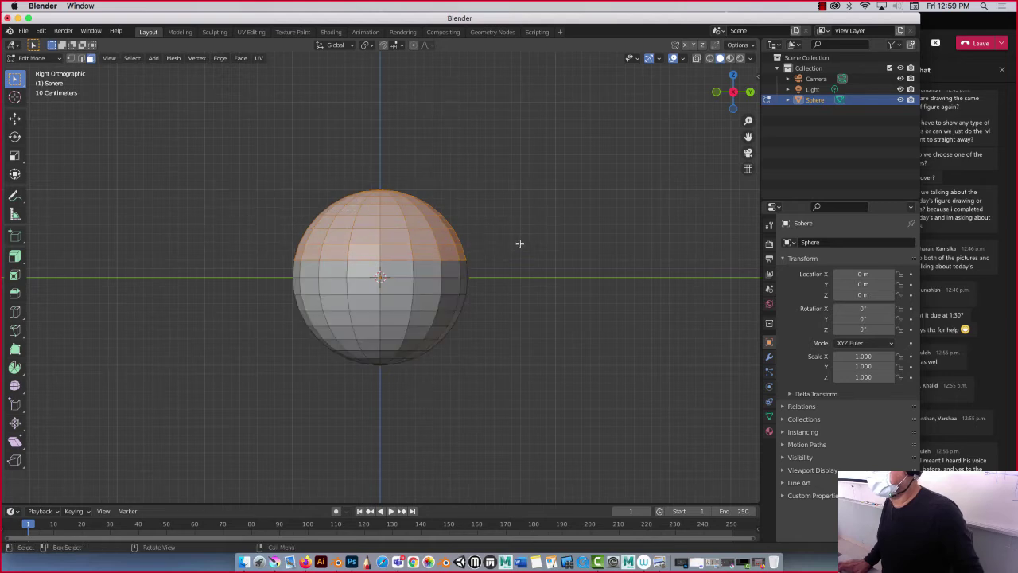
mouse_move(520, 241)
middle_down()
mouse_move(508, 229)
mouse_move(404, 250)
middle_up()
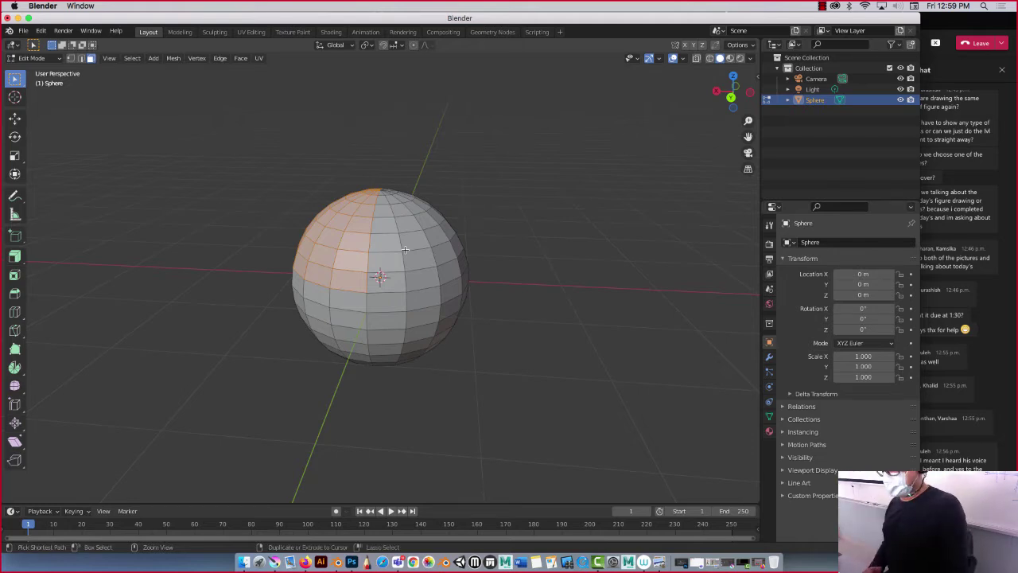
Box-select only the sphere's upper-half faces in a see-through front view.
key(a)
key(KP_1)
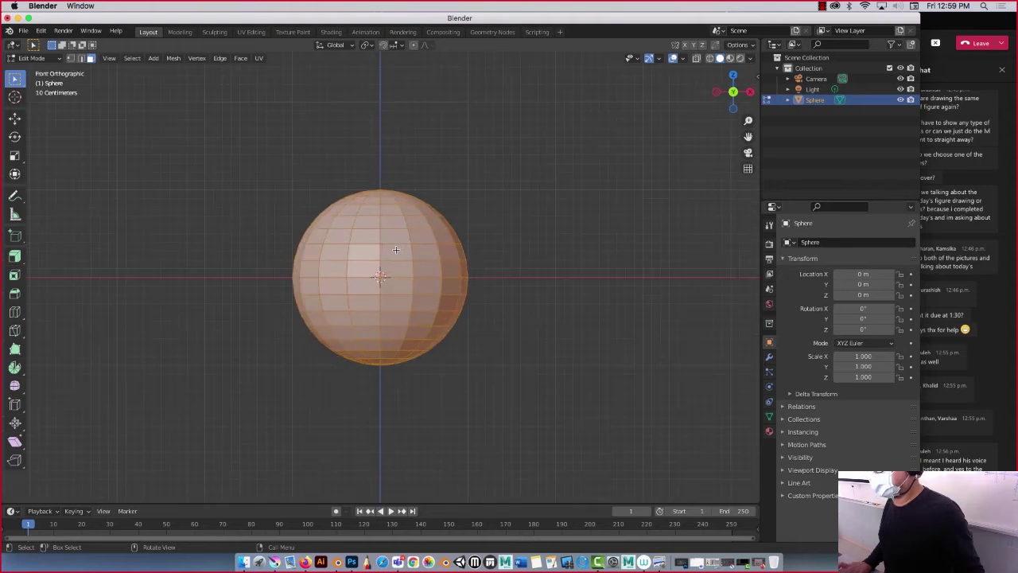
click(696, 60)
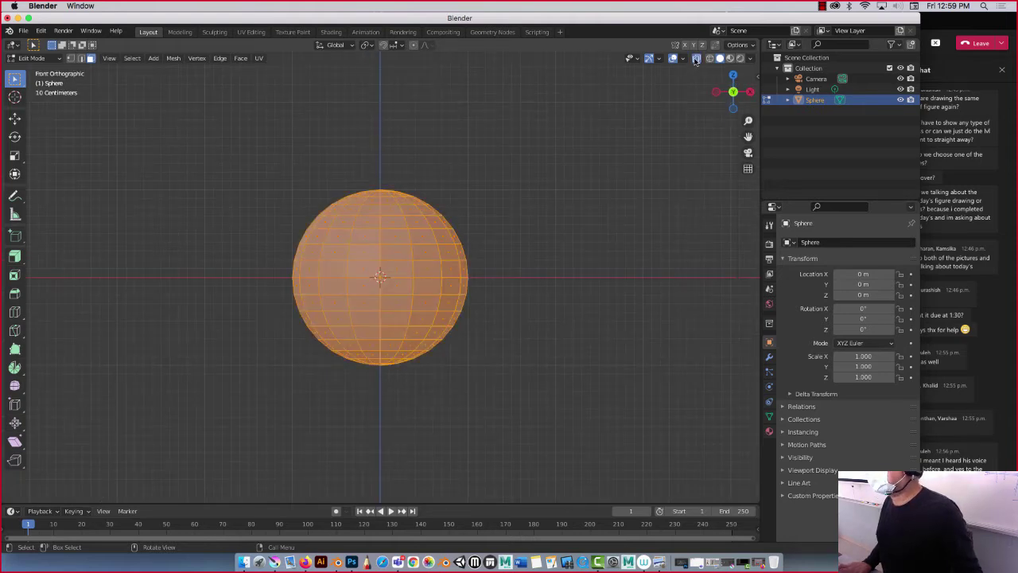
click(70, 58)
click(91, 59)
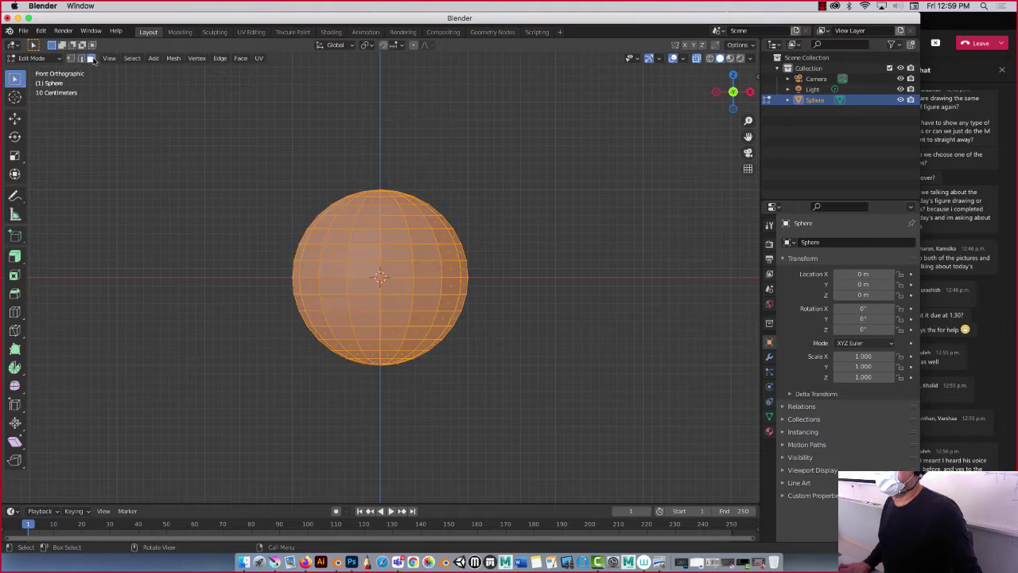
mouse_move(227, 157)
mouse_down()
mouse_move(476, 232)
mouse_move(503, 271)
mouse_up()
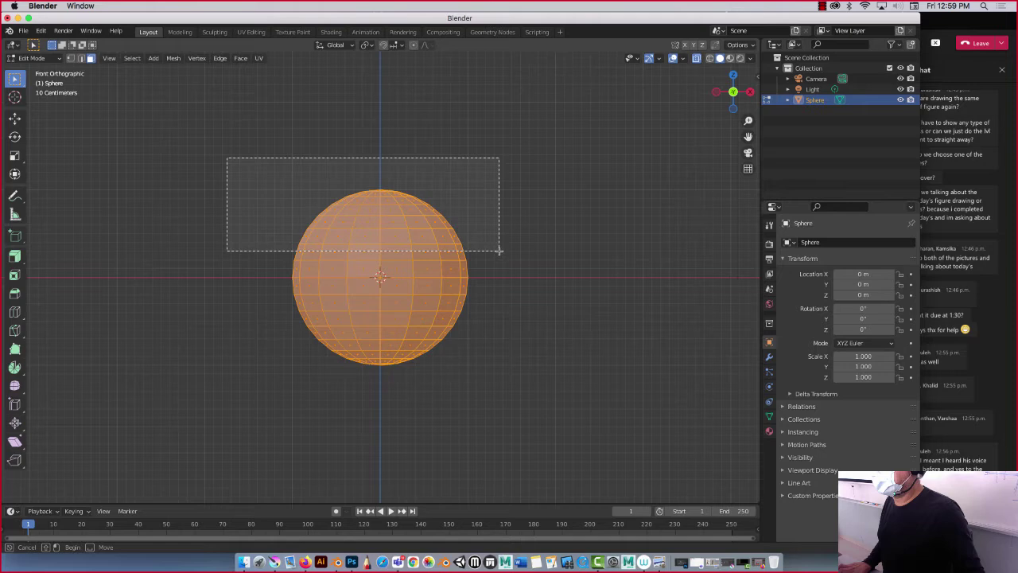
drag(504, 270, 498, 255)
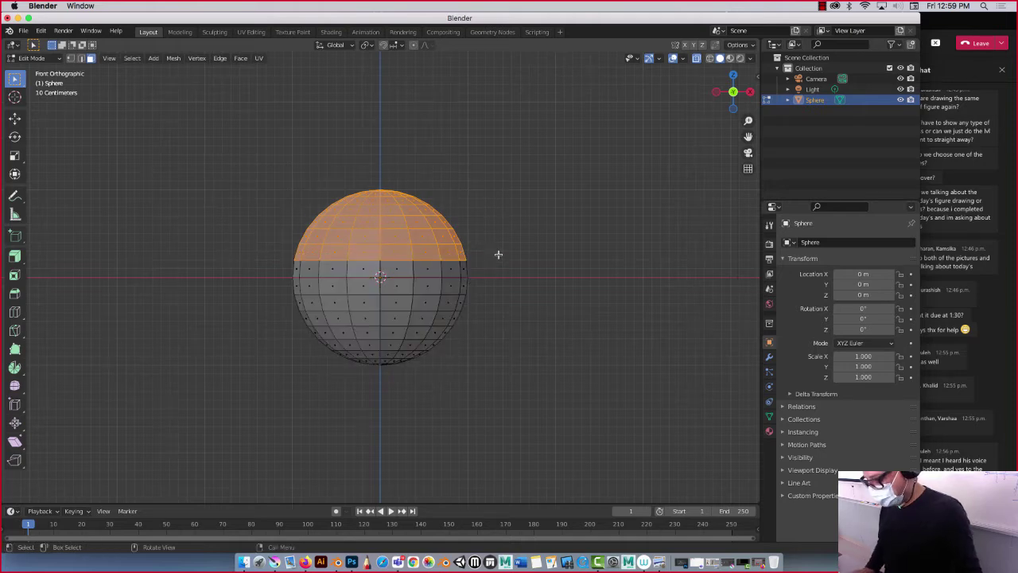
Delete the selected upper faces, leaving an open hemisphere, and turn X-Ray off.
key(x)
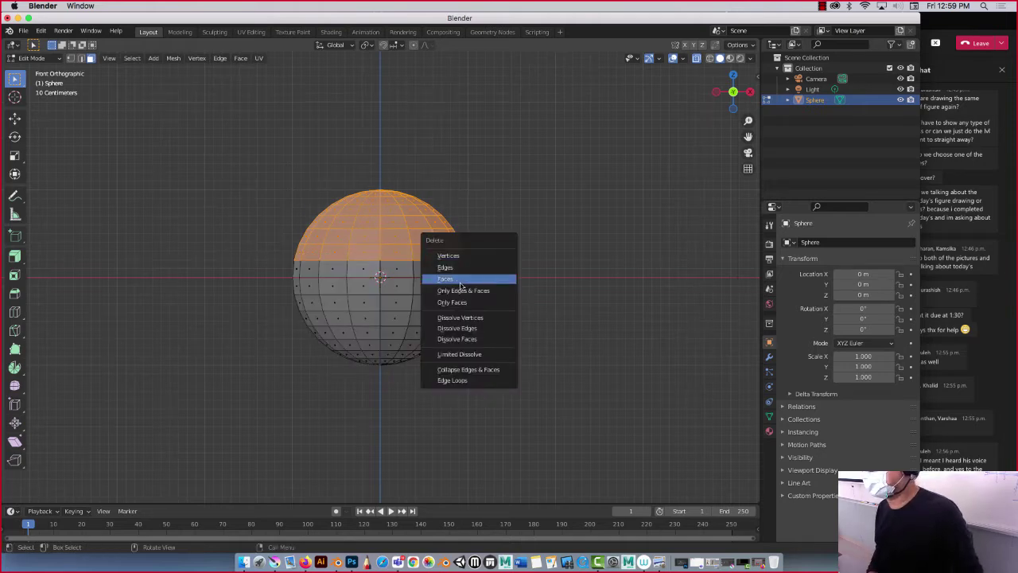
click(460, 280)
middle_drag(466, 209, 422, 243)
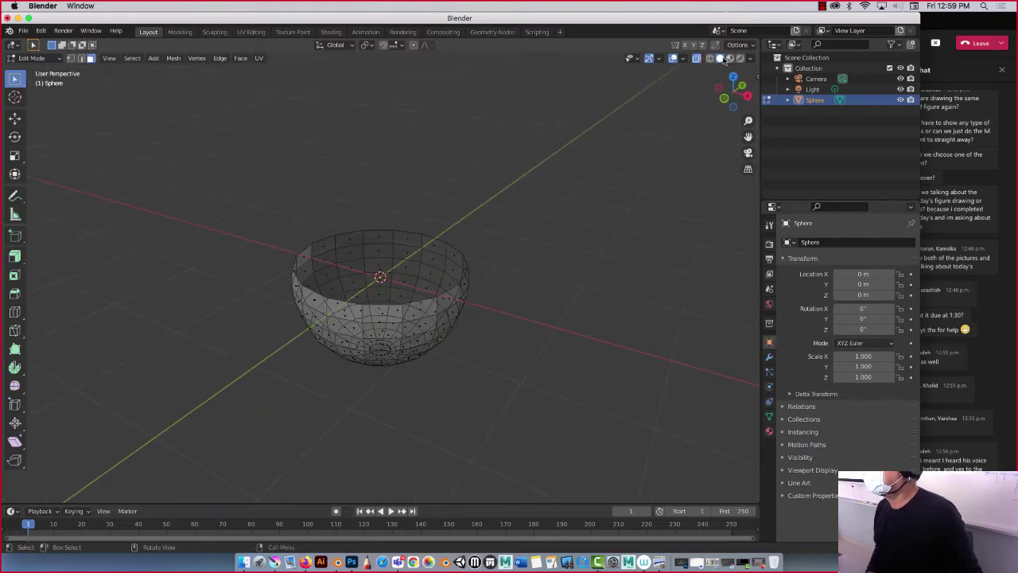
click(696, 59)
mouse_move(680, 78)
middle_down()
mouse_move(359, 172)
mouse_move(410, 223)
mouse_move(179, 234)
mouse_move(214, 234)
mouse_move(230, 255)
mouse_move(311, 257)
mouse_move(253, 255)
middle_up()
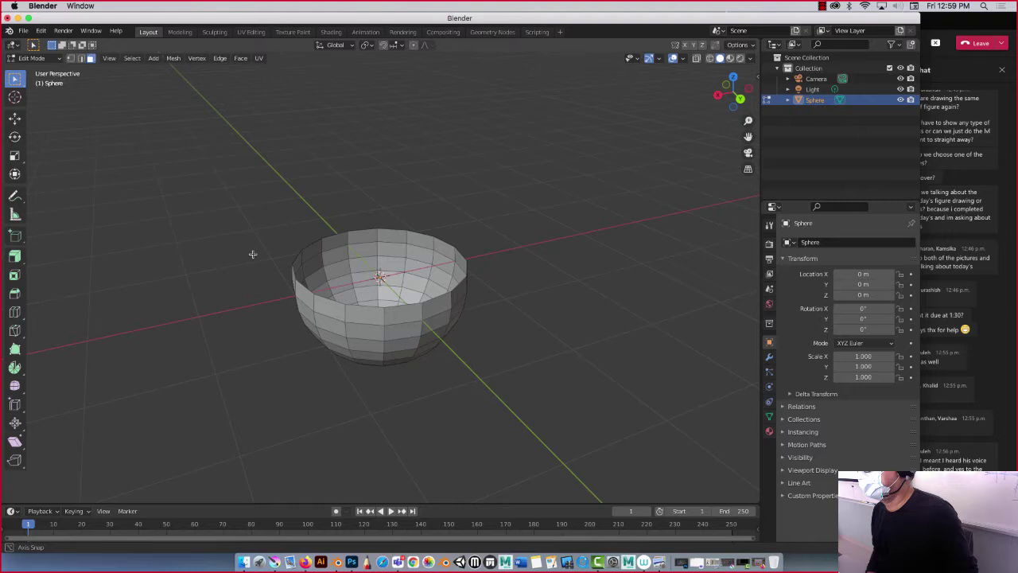
Add a 0.08 m thick Solidify modifier, then undo the top-half deletion.
click(770, 356)
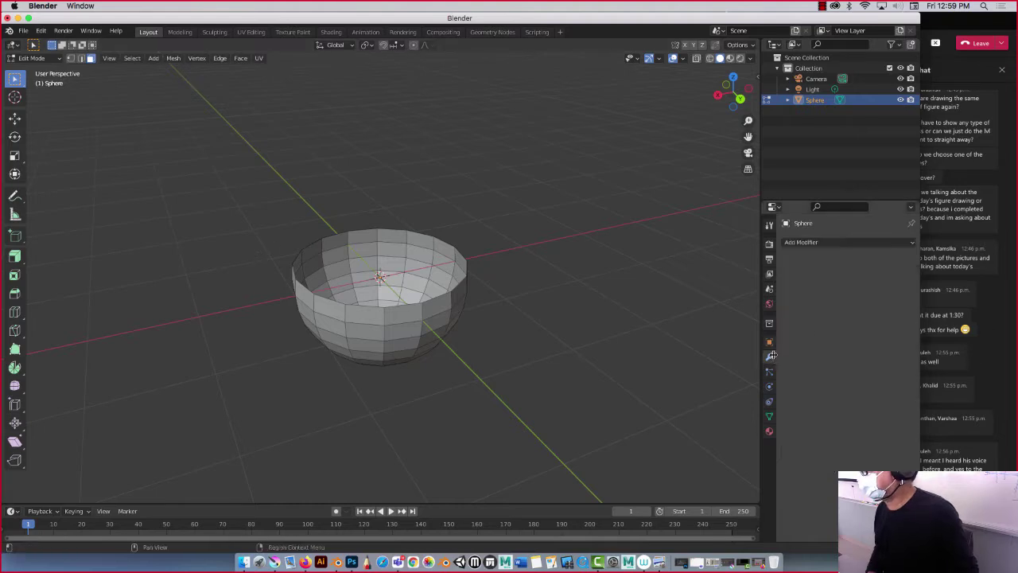
click(822, 244)
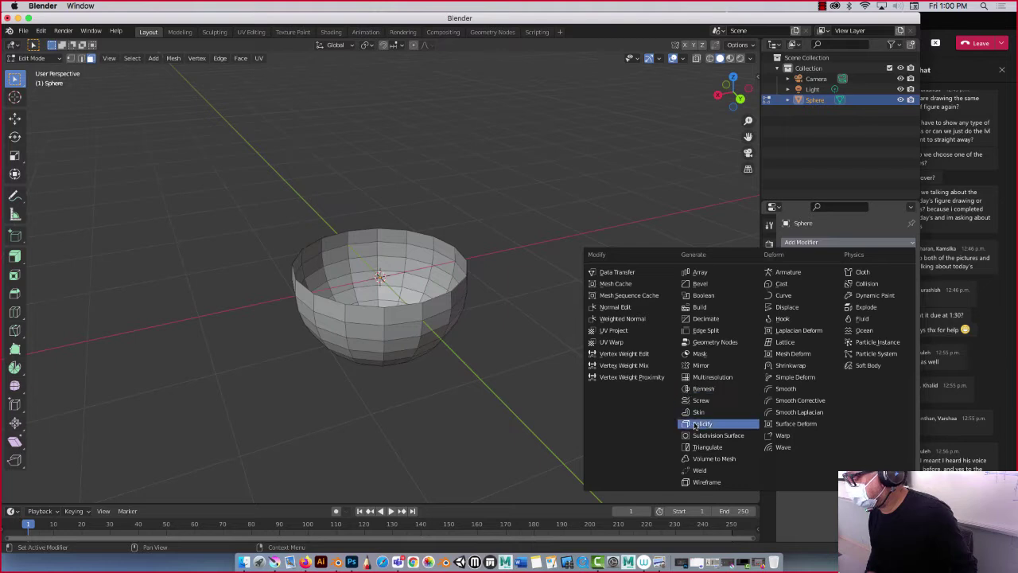
click(697, 424)
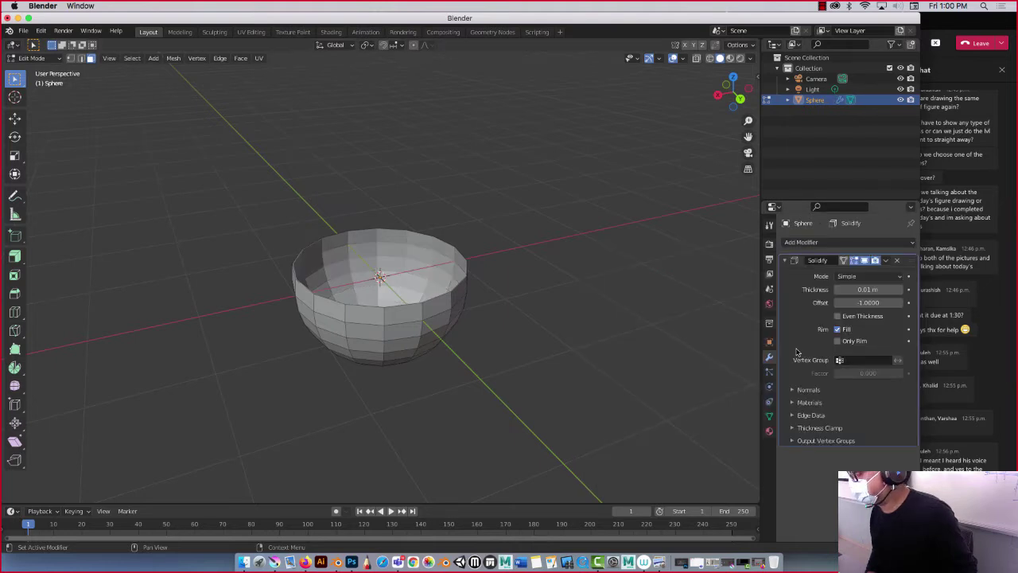
drag(900, 290, 915, 289)
click(899, 289)
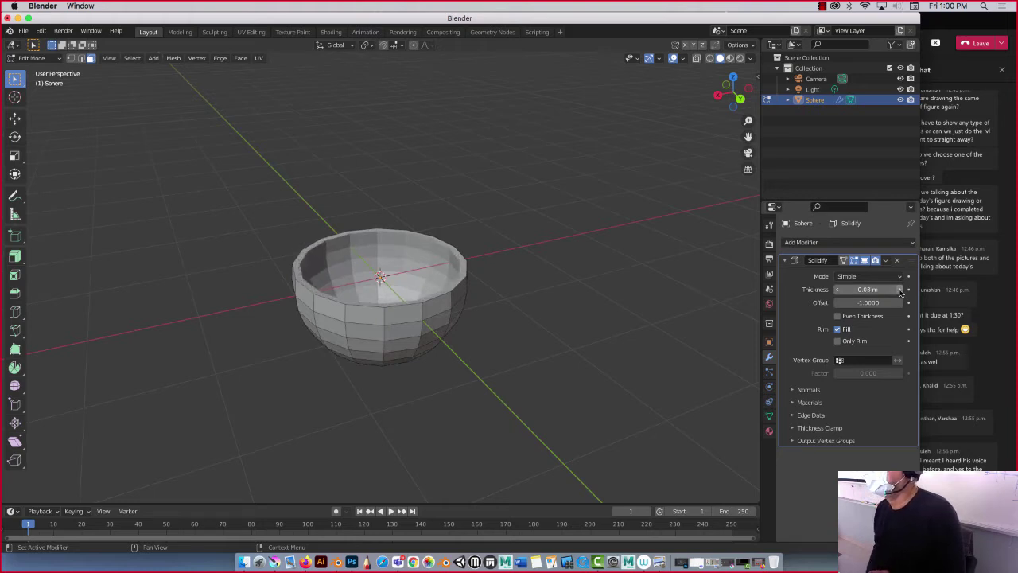
key(ctrl+z)
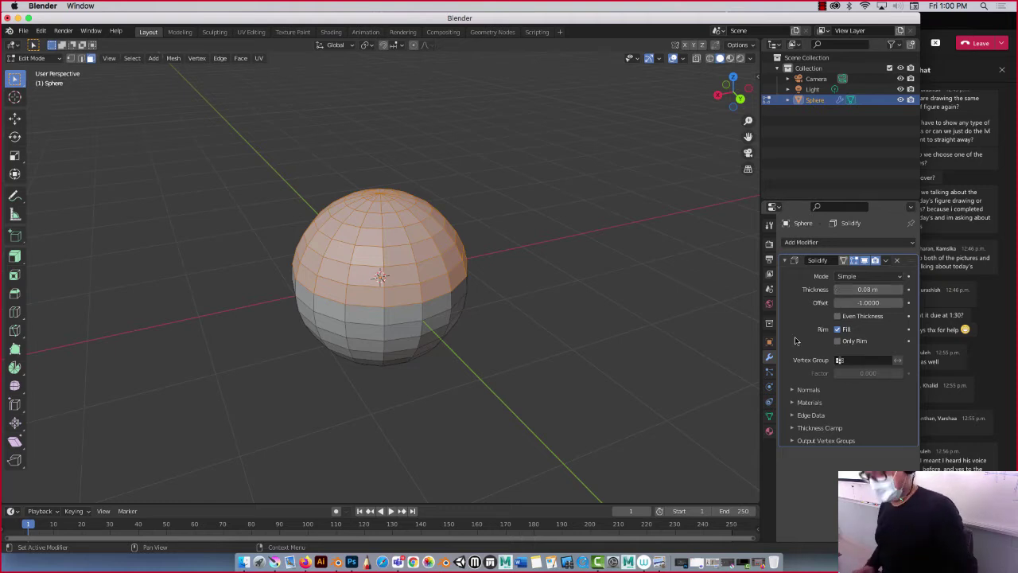
Box-select the sphere's upper half in see-through front view and call up Delete.
key(a)
click(473, 208)
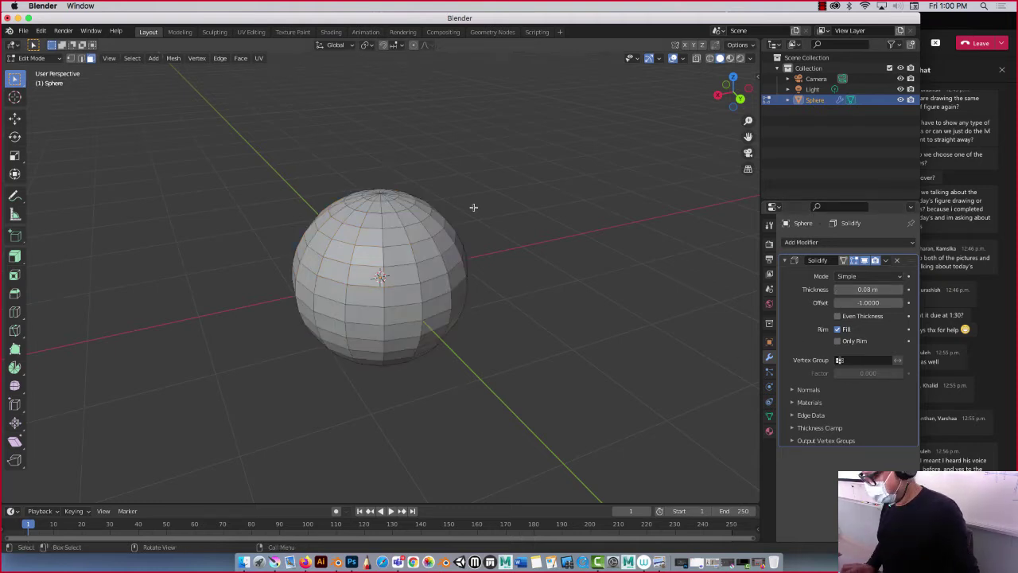
key(KP_1)
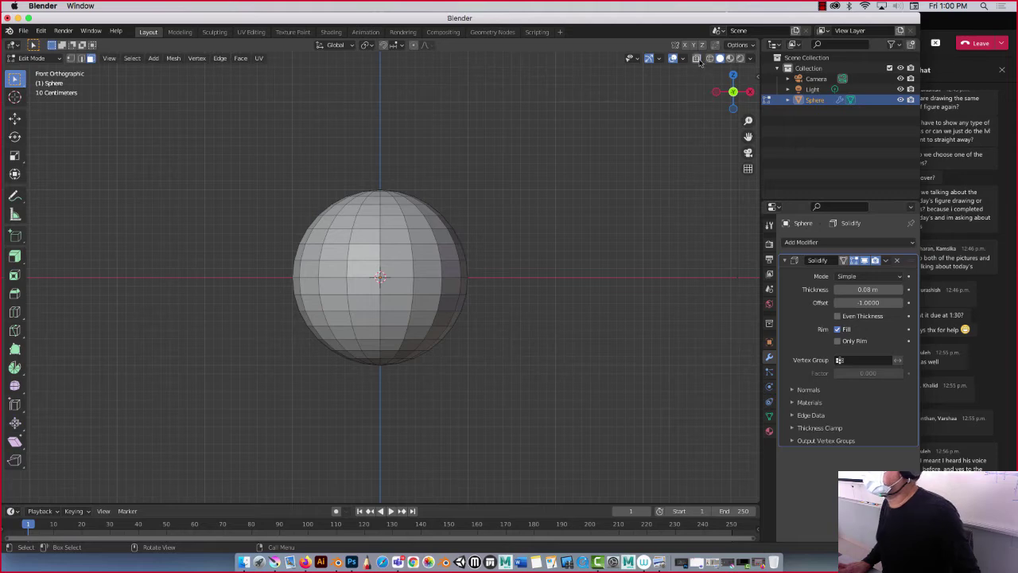
click(696, 58)
drag(228, 181, 531, 257)
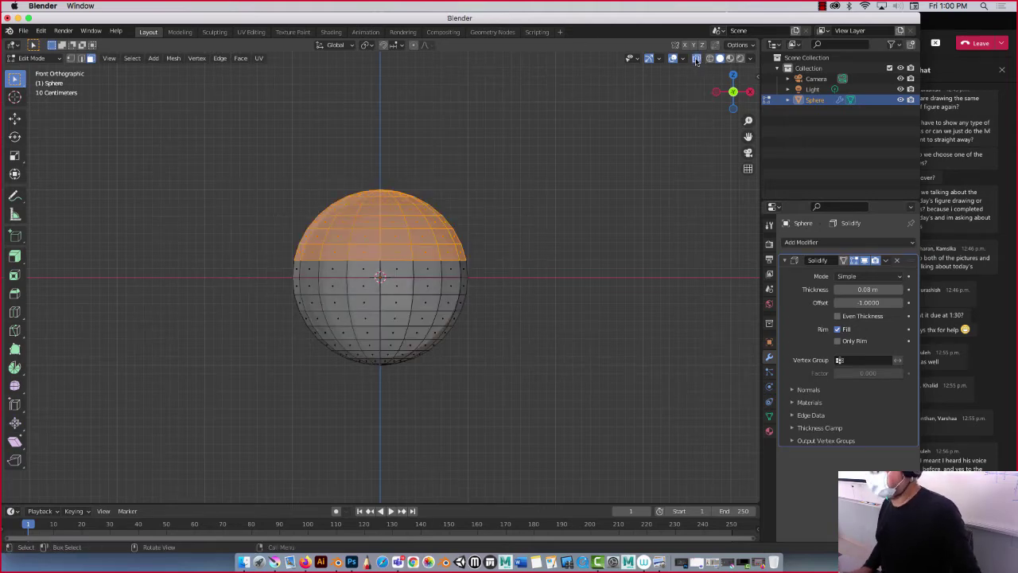
key(x)
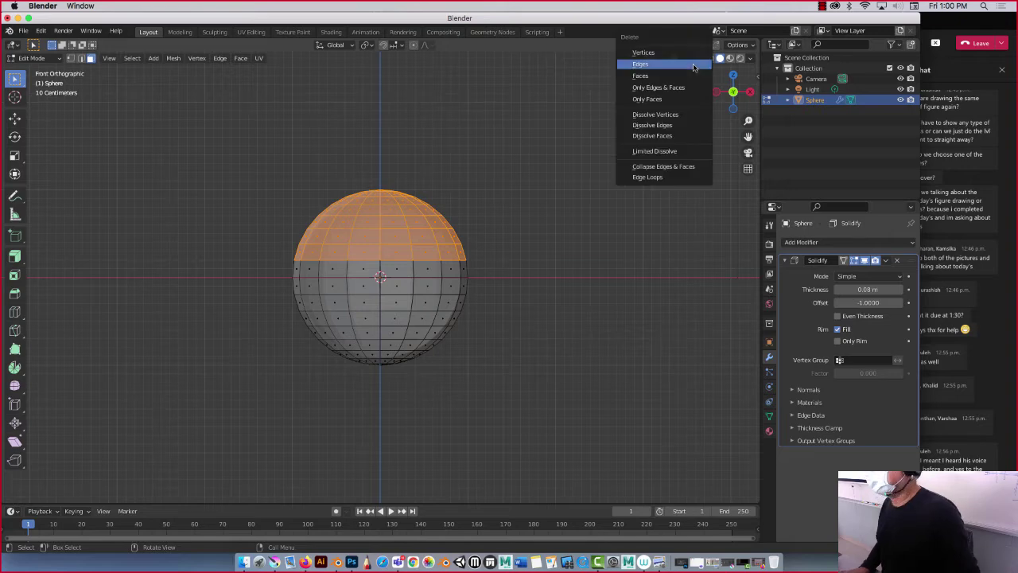
Delete the upper-half faces and remove the Solidify modifier.
click(671, 76)
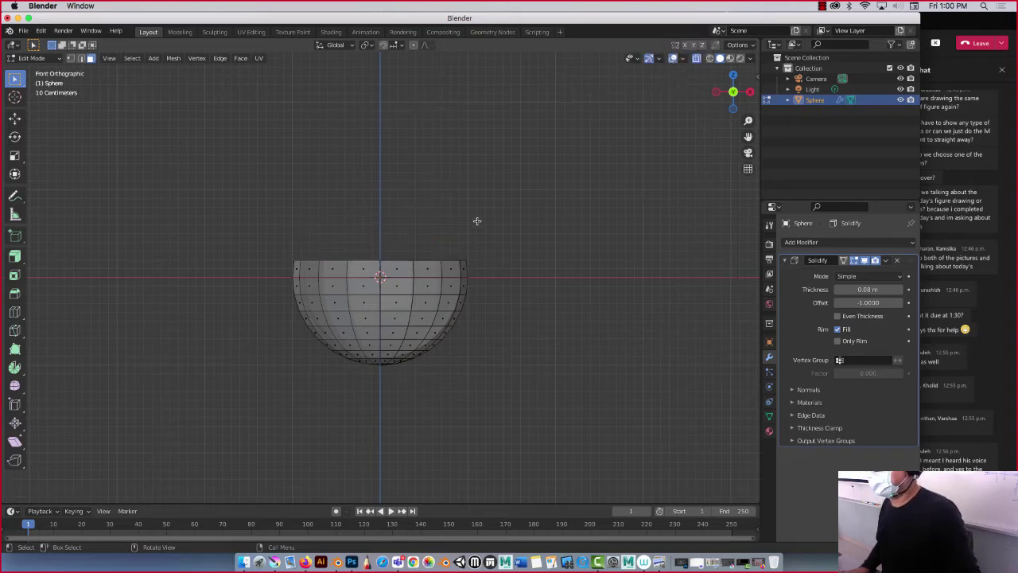
middle_drag(476, 221, 438, 252)
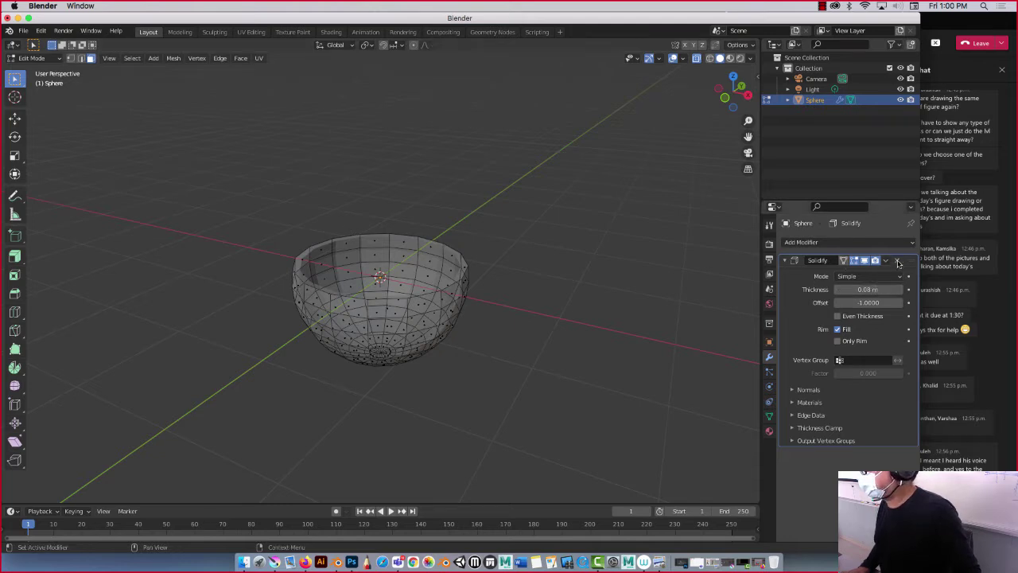
click(898, 262)
middle_drag(379, 284, 386, 298)
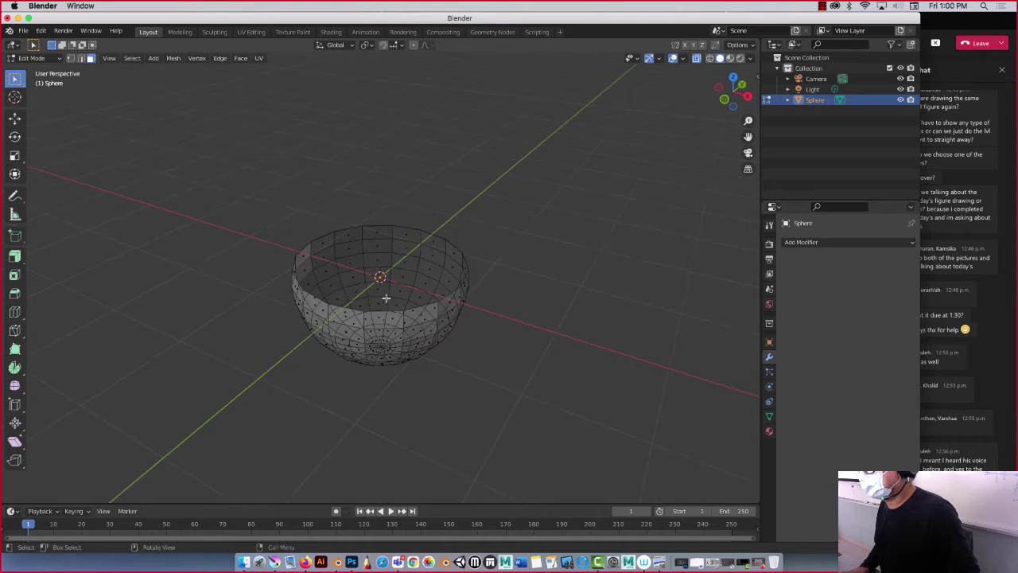
Turn X-Ray off and scale the open bowl down to a smaller size.
click(697, 60)
mouse_move(509, 225)
middle_down()
mouse_move(488, 196)
mouse_move(394, 358)
mouse_move(429, 342)
mouse_move(425, 327)
middle_up()
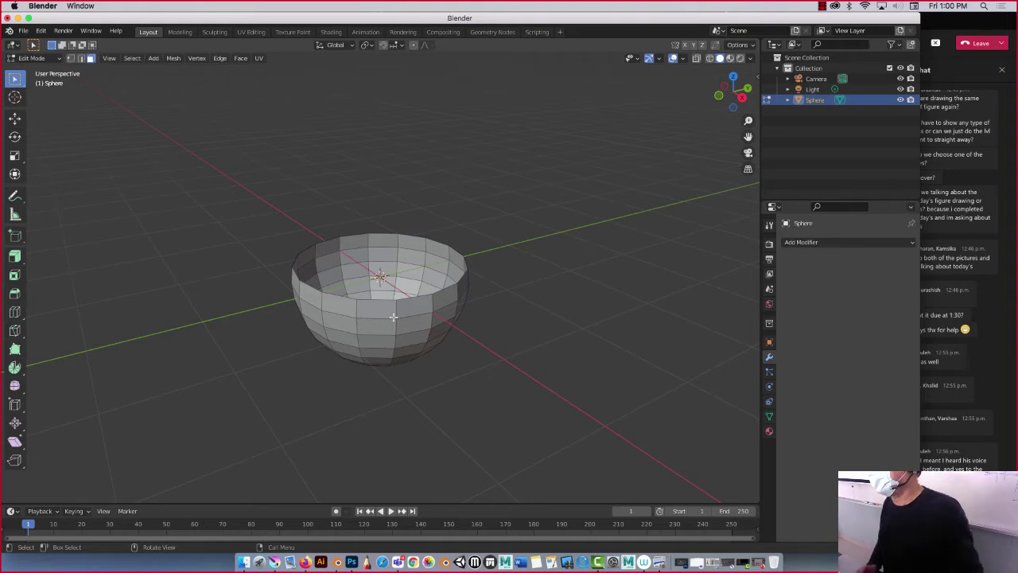
key(s)
click(386, 312)
click(14, 118)
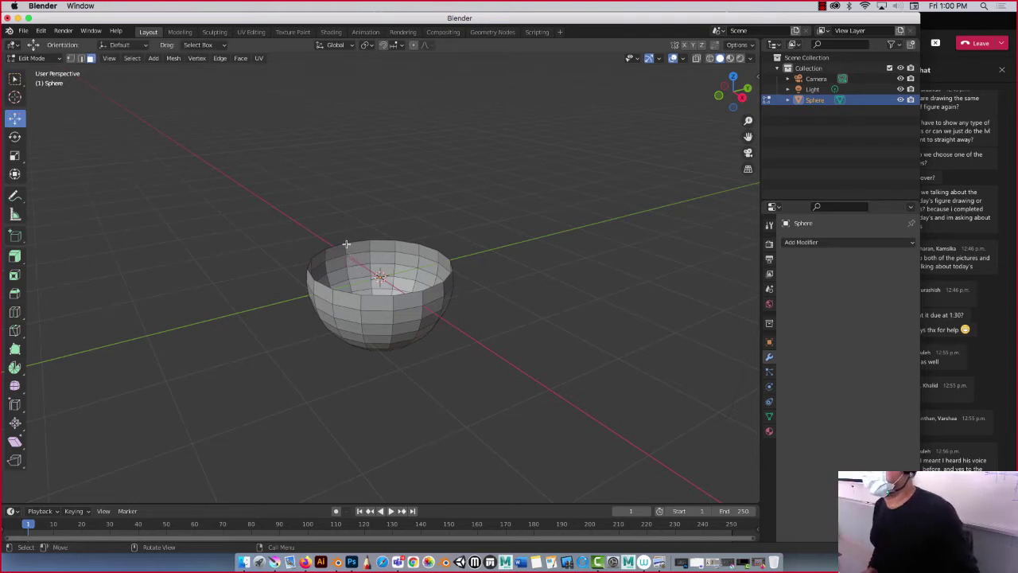
click(346, 243)
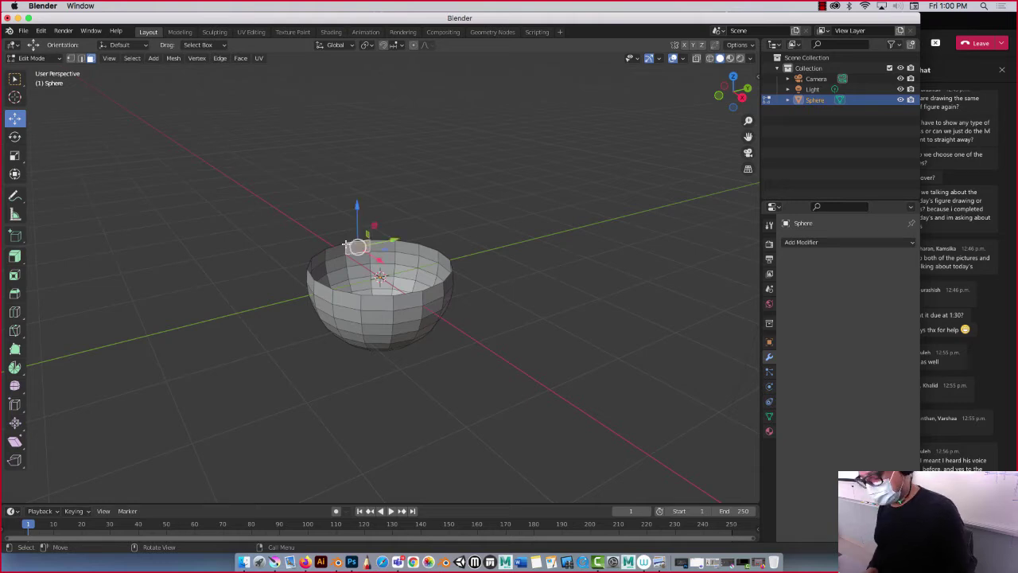
key(a)
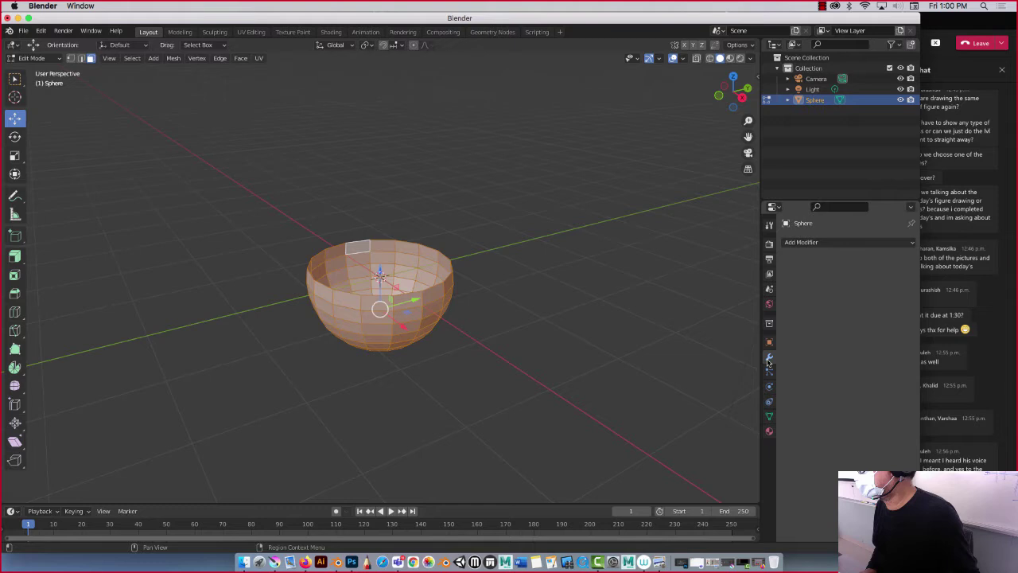
click(854, 243)
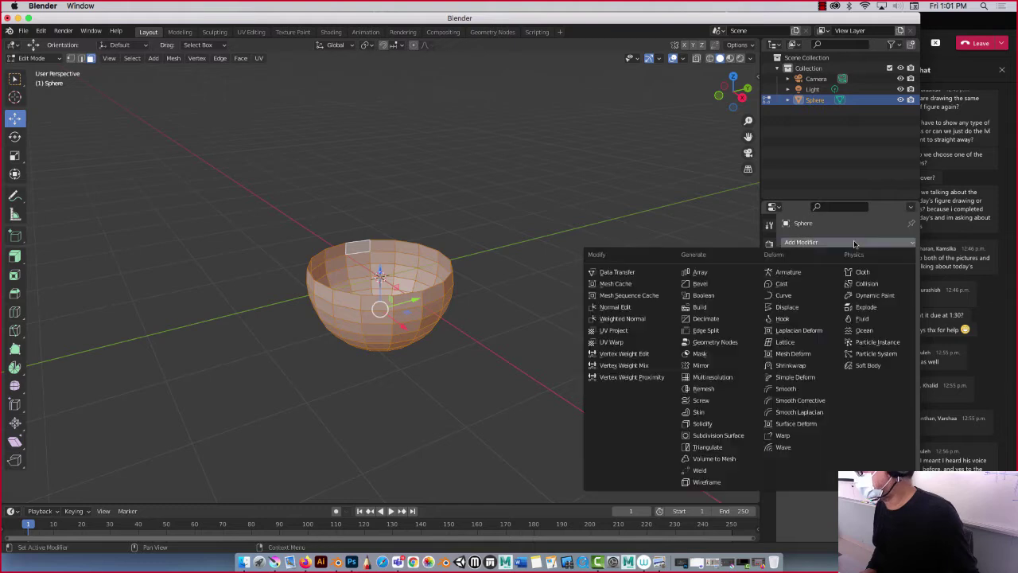
click(703, 424)
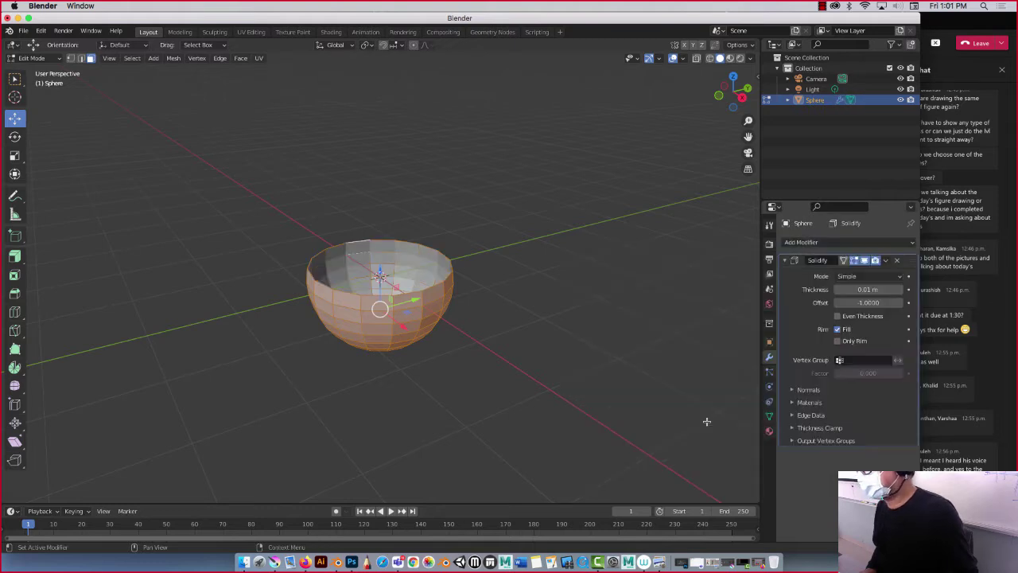
click(902, 290)
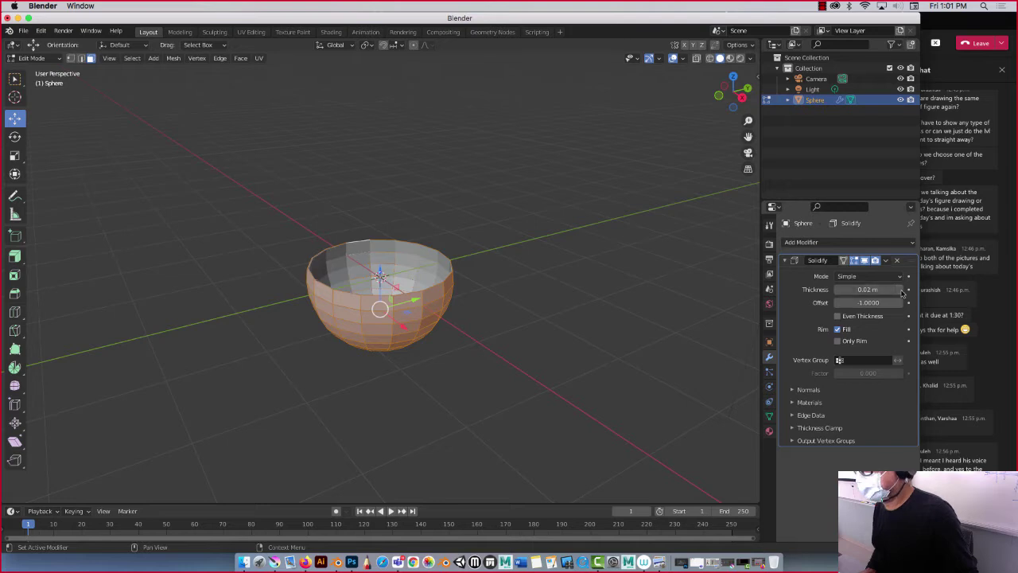
click(900, 289)
click(899, 290)
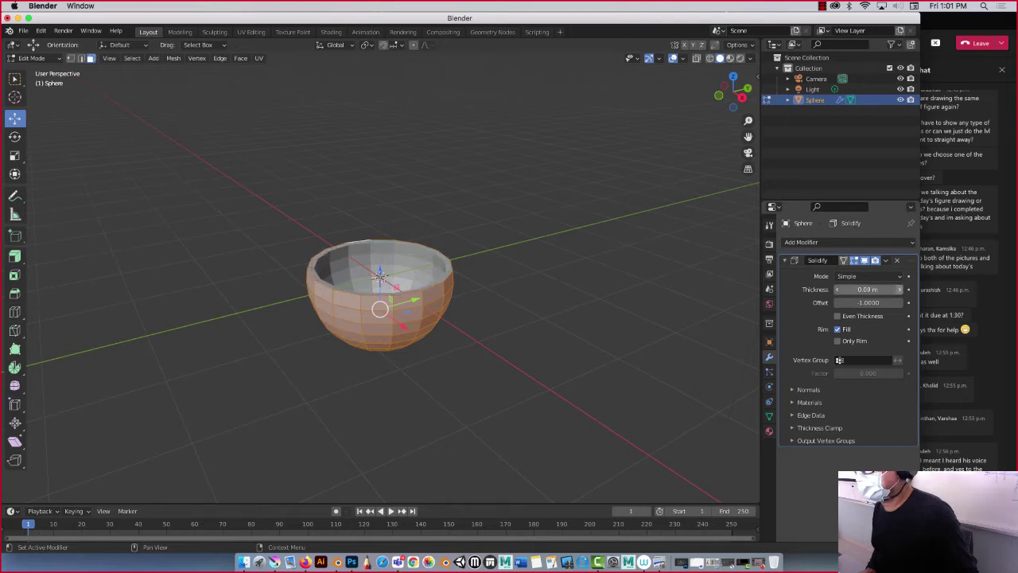
click(901, 291)
click(901, 291)
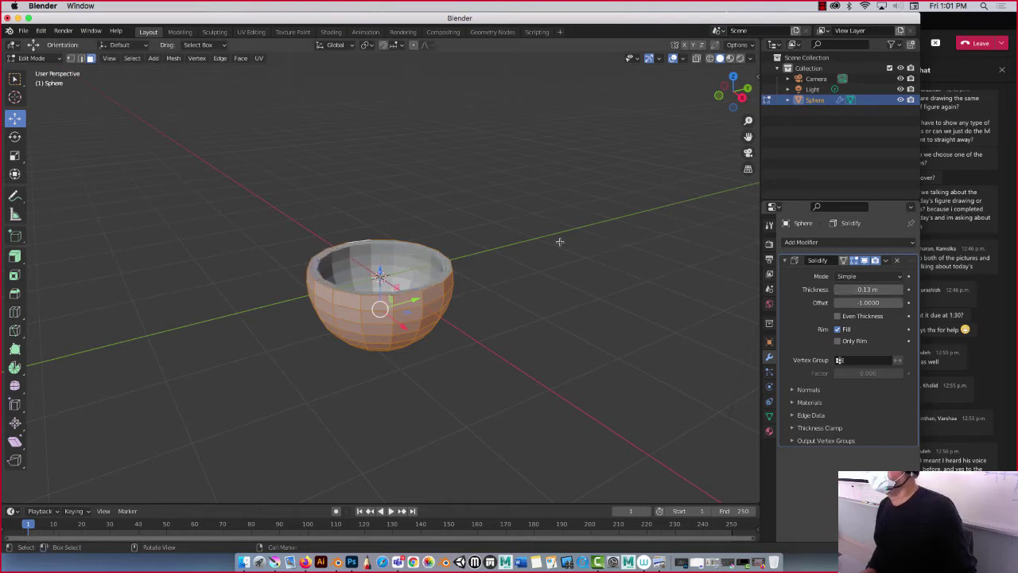
click(520, 237)
mouse_move(522, 285)
middle_down()
mouse_move(541, 263)
mouse_move(579, 277)
middle_up()
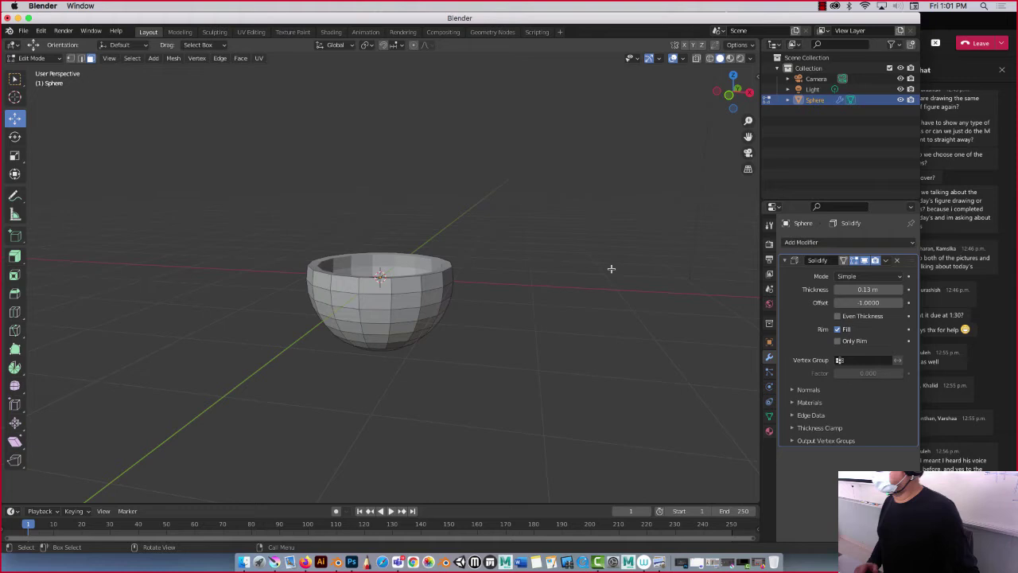
Remove the Solidify modifier and Alt-select the bowl's top rim loop from the front.
click(897, 260)
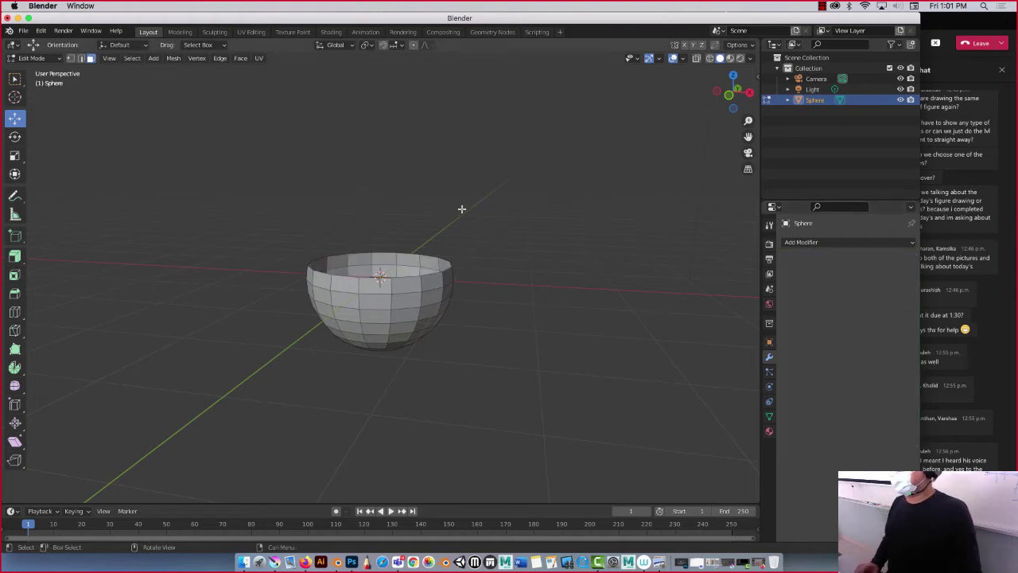
middle_drag(455, 208, 467, 209)
key(KP_1)
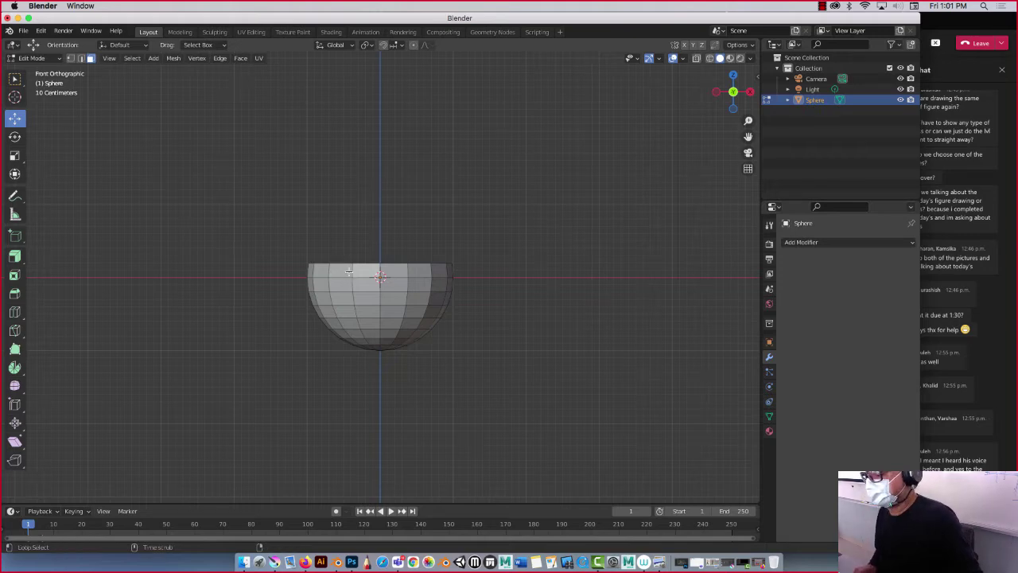
alt+click(348, 272)
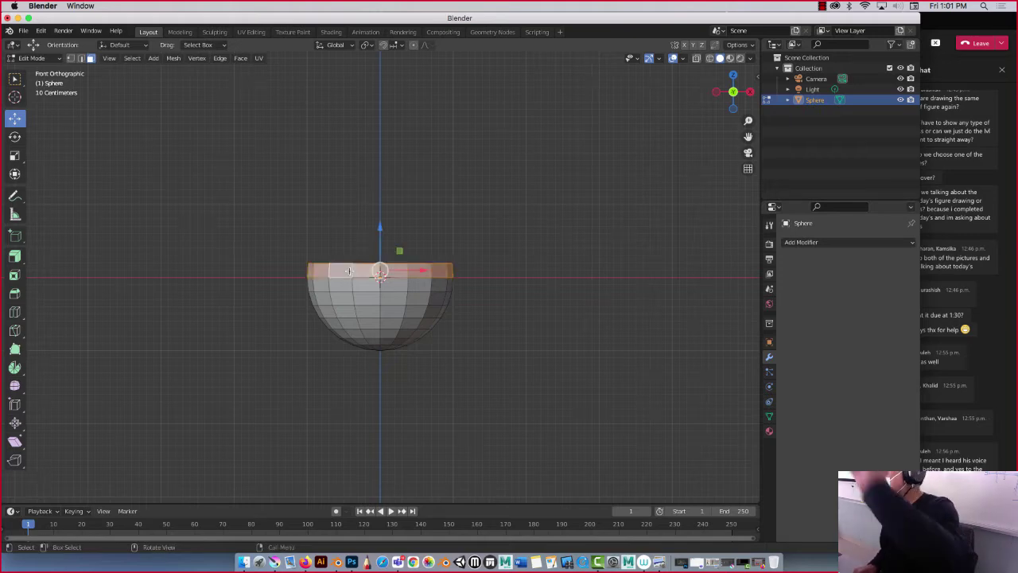
middle_drag(498, 253, 449, 296)
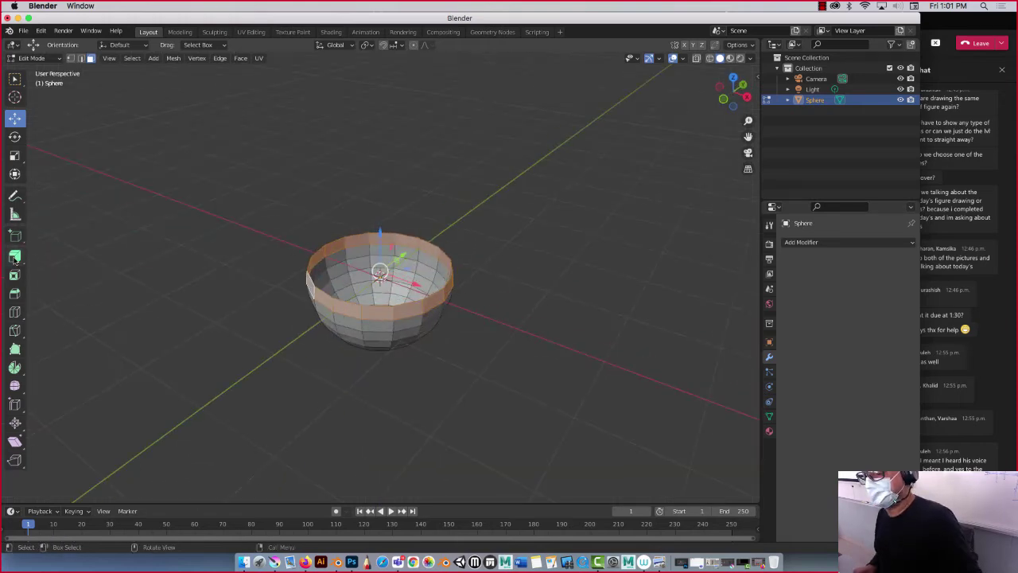
click(14, 259)
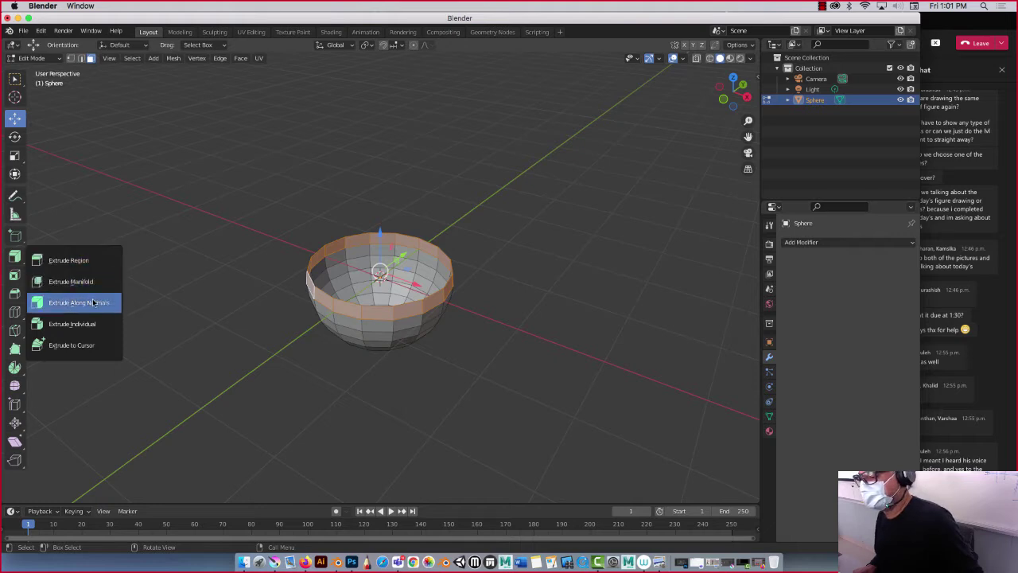
Extrude the rim outward along normals by 0.115 m into a thick lip.
click(90, 301)
drag(381, 218, 284, 278)
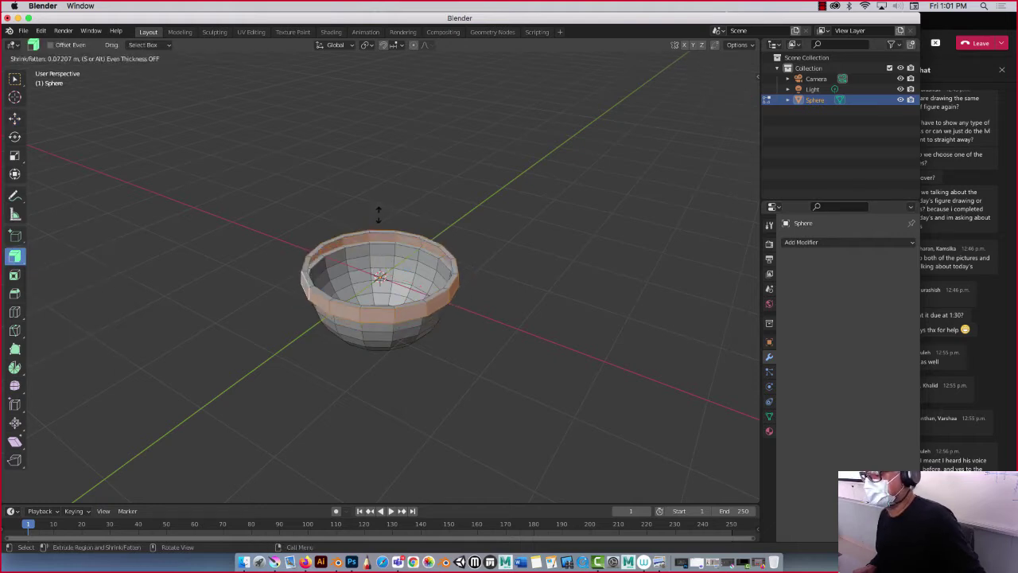
mouse_move(239, 307)
middle_down()
mouse_move(229, 243)
mouse_move(186, 280)
mouse_move(238, 297)
mouse_move(230, 157)
mouse_move(433, 224)
mouse_move(415, 298)
mouse_move(371, 296)
middle_up()
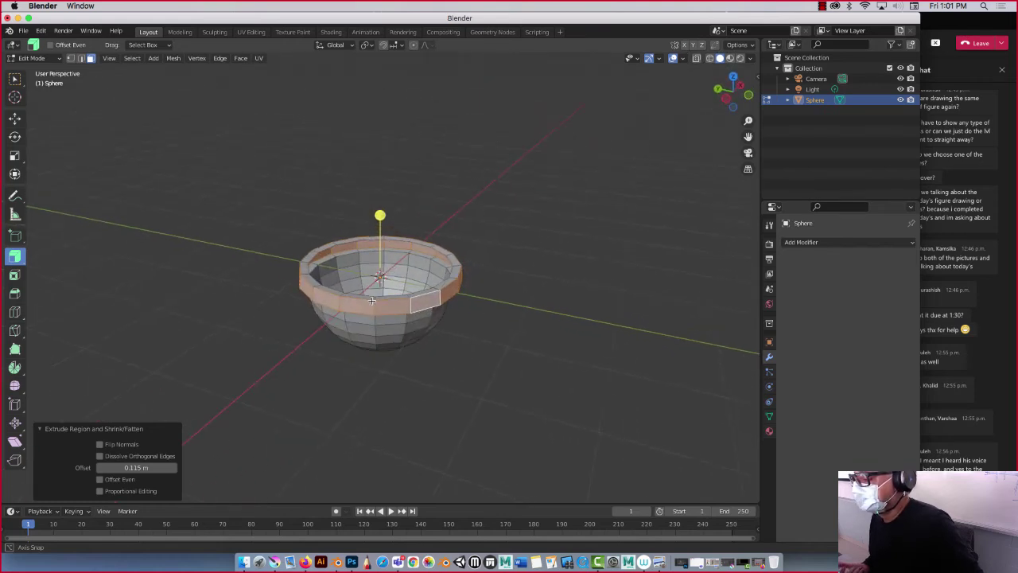
mouse_move(356, 260)
middle_down()
mouse_move(352, 238)
mouse_move(367, 281)
middle_up()
scroll(358, 283, up, 1)
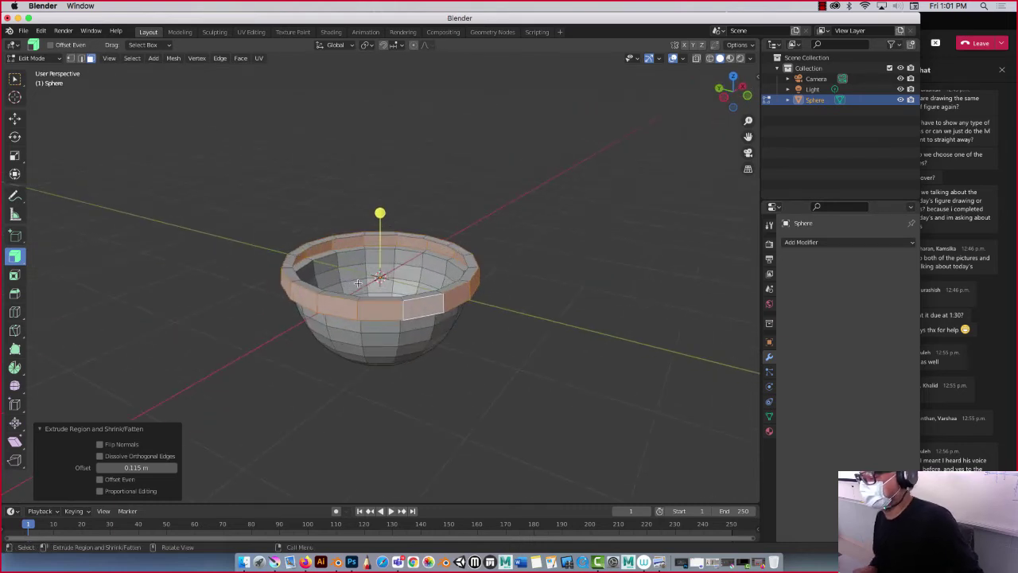
mouse_move(465, 316)
middle_down()
mouse_move(462, 324)
mouse_move(420, 294)
middle_up()
Select a rim face and extrude it outward as the first handle stub.
click(433, 293)
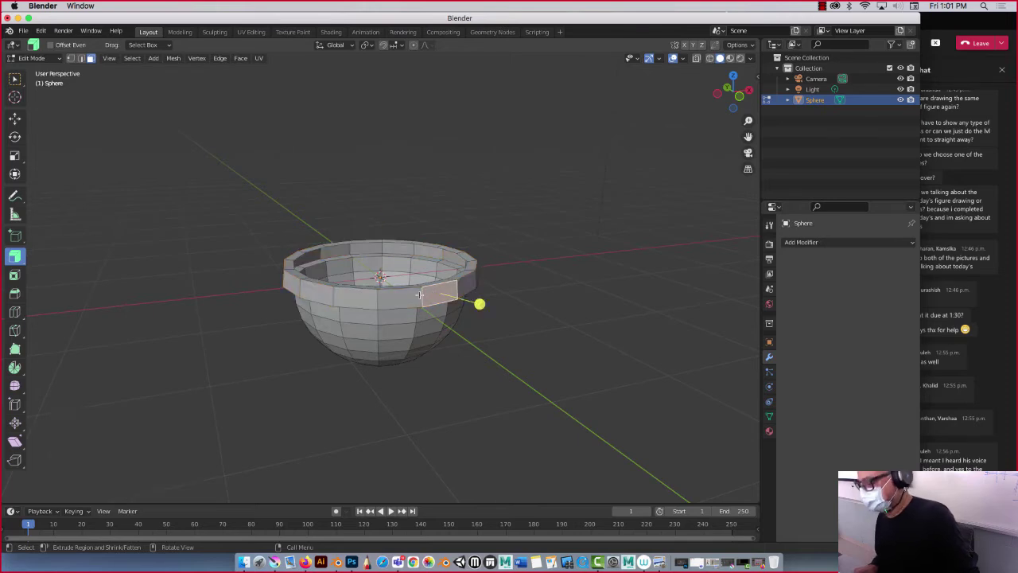
mouse_move(200, 268)
middle_down()
mouse_move(351, 274)
mouse_move(306, 305)
mouse_move(387, 319)
mouse_move(404, 227)
middle_up()
drag(382, 213, 382, 205)
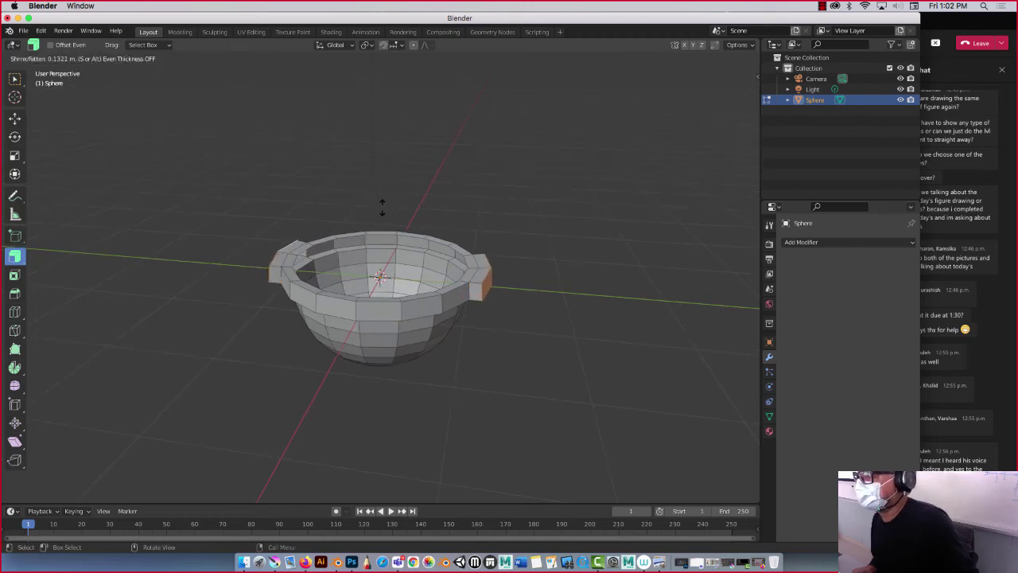
drag(382, 206, 382, 208)
middle_drag(382, 209, 451, 244)
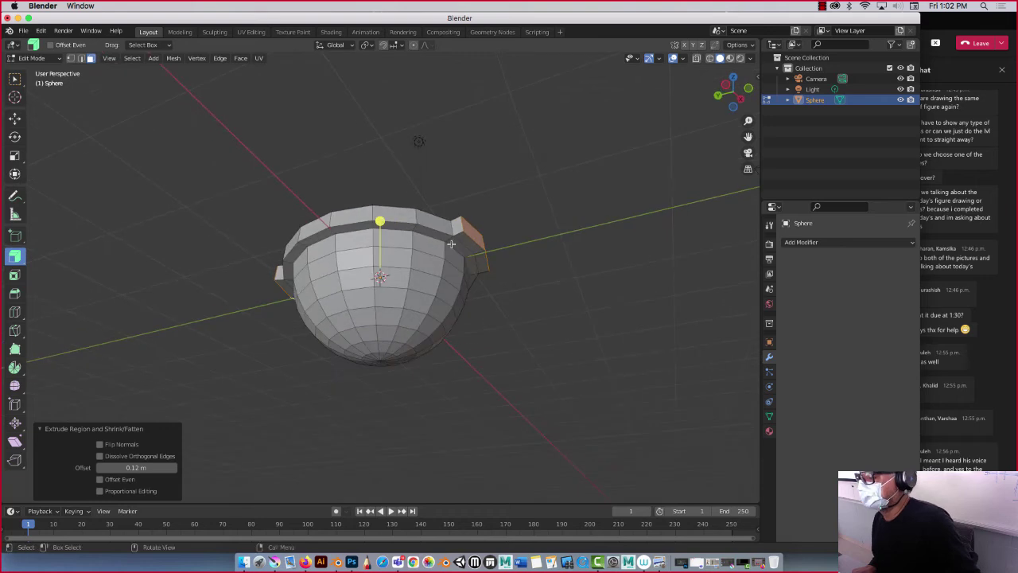
Select the handle faces on both opposite sides and extrude them outward.
click(469, 247)
shift+click(480, 257)
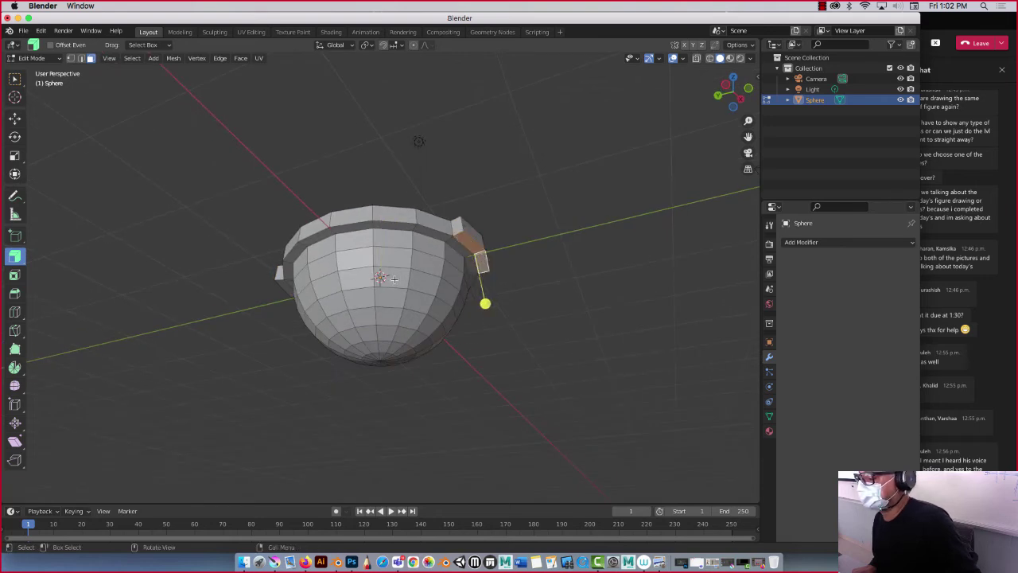
mouse_move(298, 283)
middle_down()
mouse_move(705, 227)
mouse_move(364, 265)
middle_up()
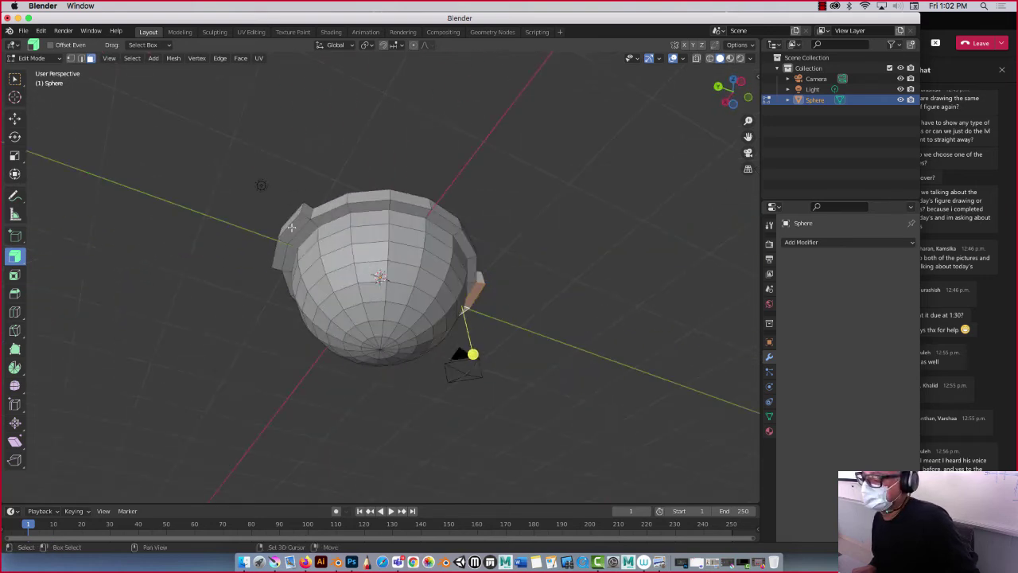
shift+click(282, 250)
middle_drag(282, 250, 304, 341)
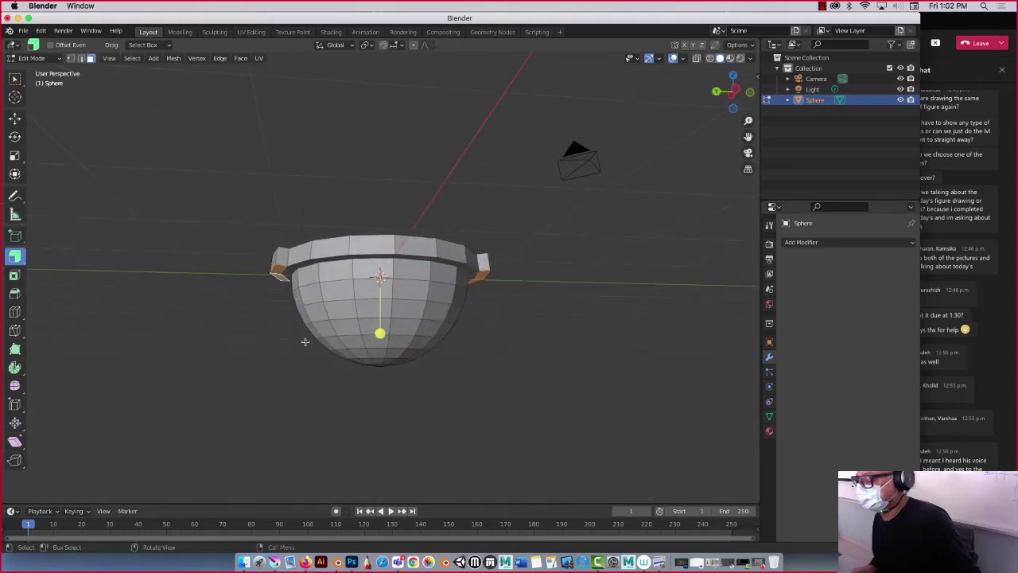
drag(374, 338, 382, 337)
middle_drag(382, 337, 421, 301)
Extrude both handle faces further out and up by 0.119 m.
click(478, 257)
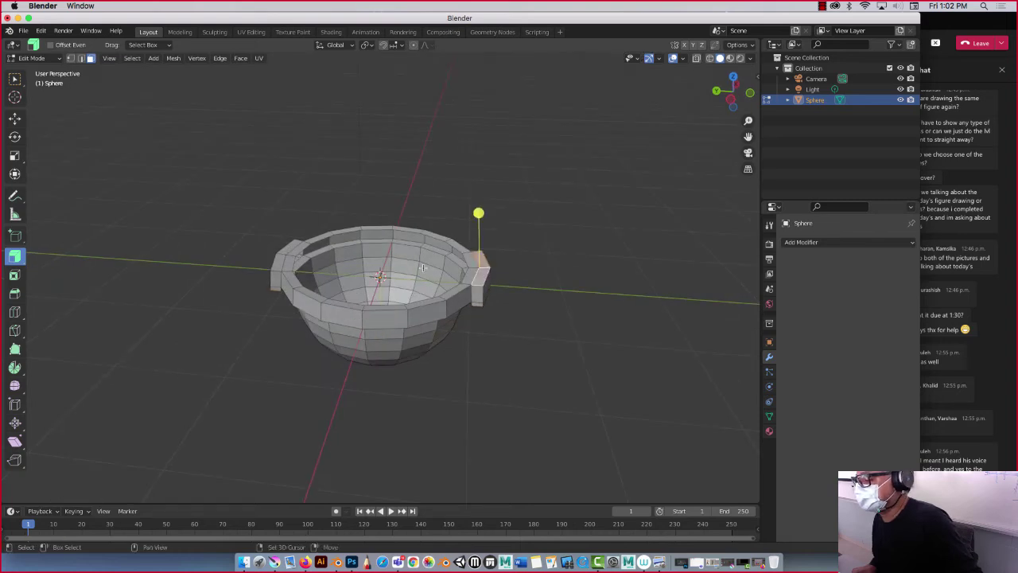
shift+click(291, 247)
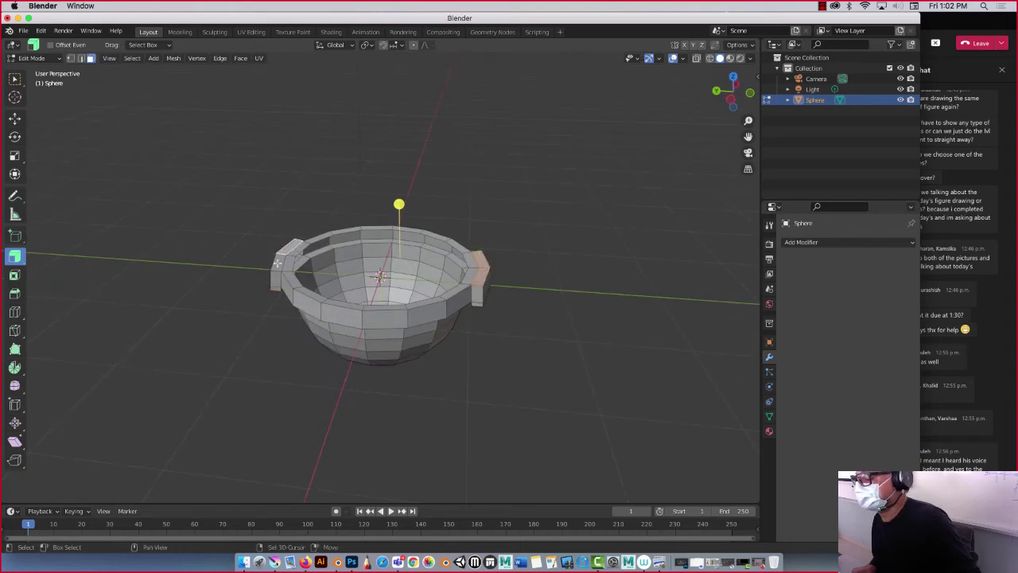
shift+click(276, 262)
drag(381, 206, 354, 198)
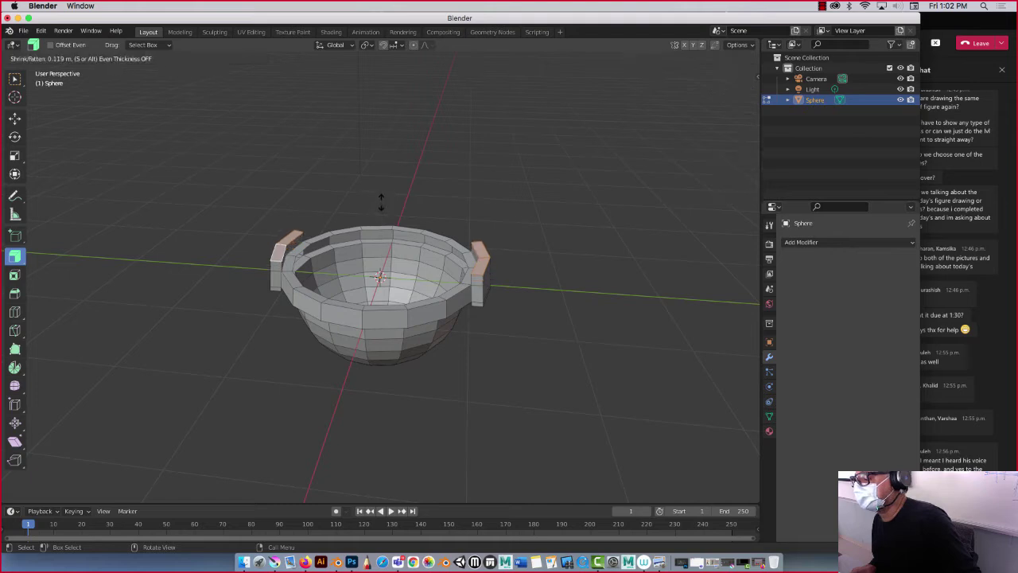
mouse_move(320, 184)
middle_down()
mouse_move(236, 182)
mouse_move(273, 191)
mouse_move(289, 161)
mouse_move(332, 160)
middle_up()
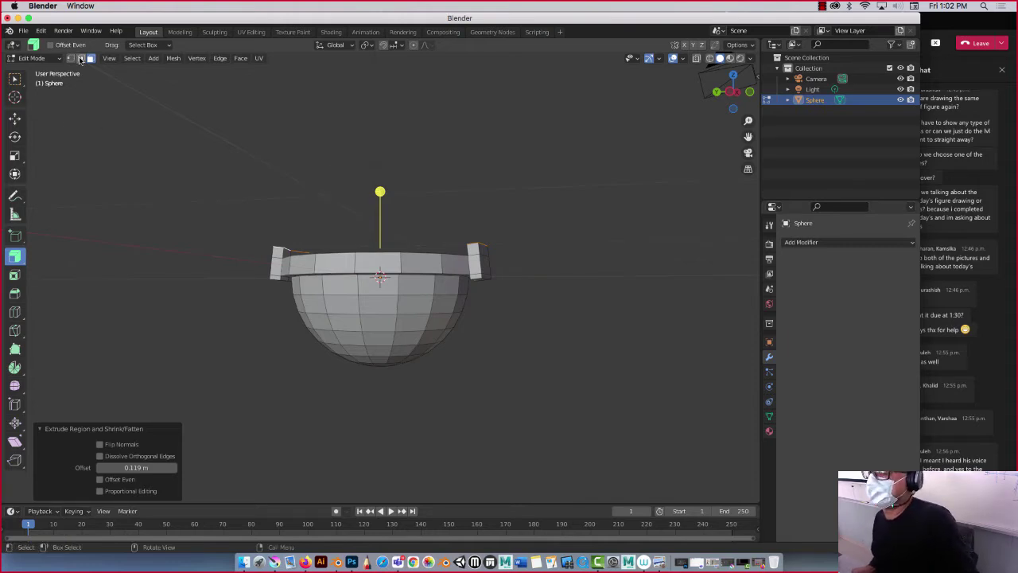
In edge select mode, widen the ring just below the rim slightly.
click(80, 58)
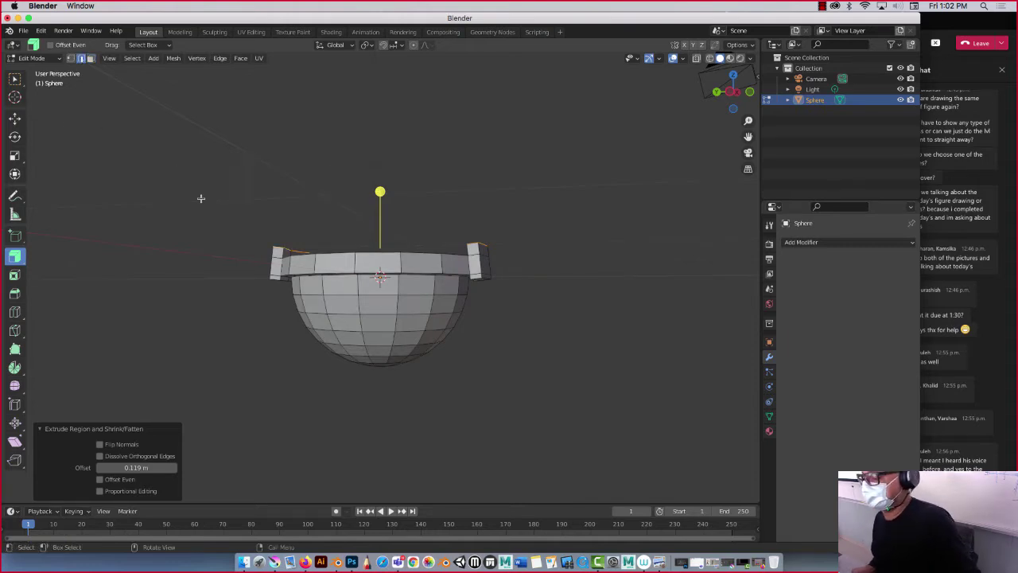
alt+click(350, 294)
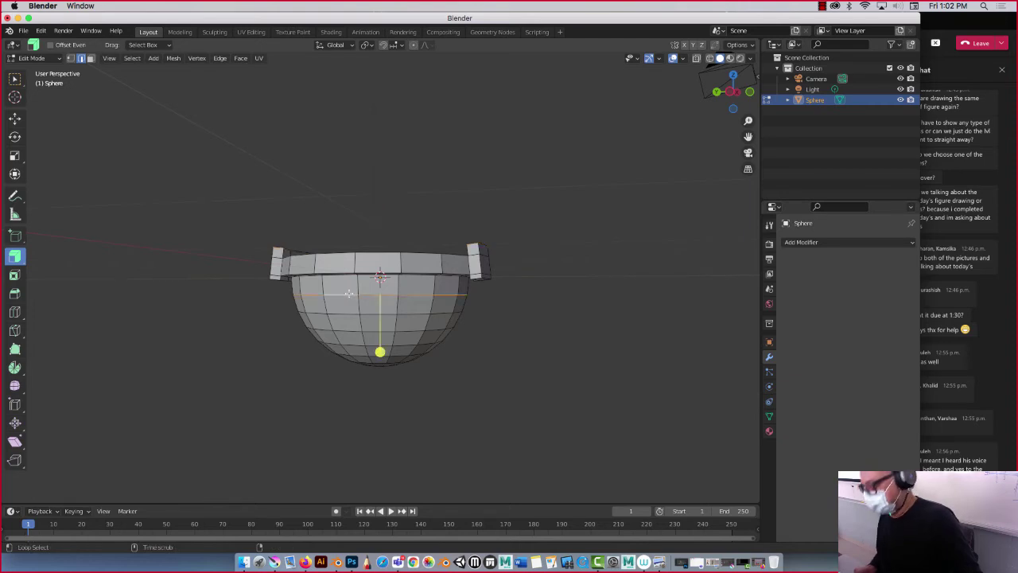
click(15, 120)
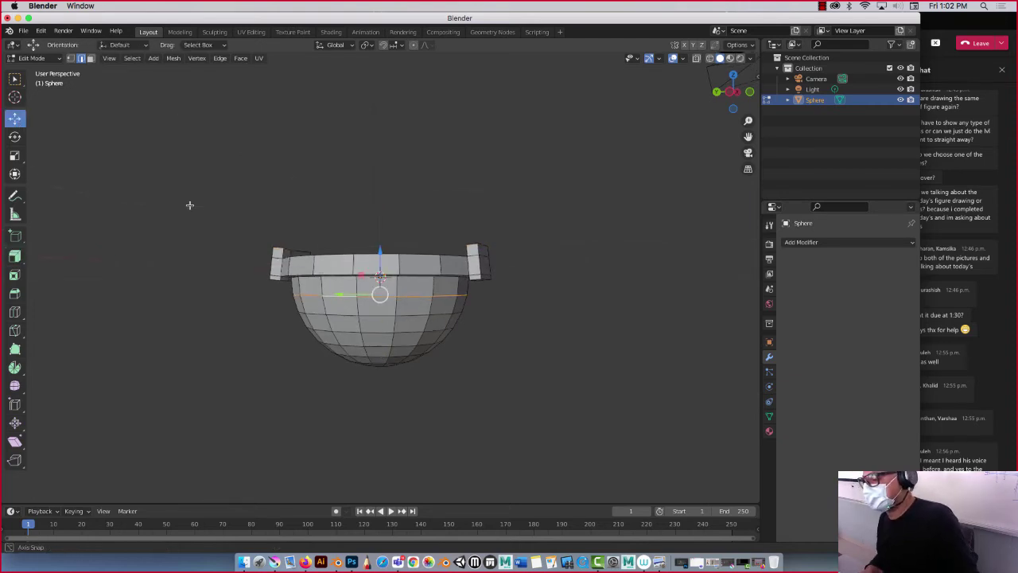
middle_drag(191, 204, 217, 208)
key(s)
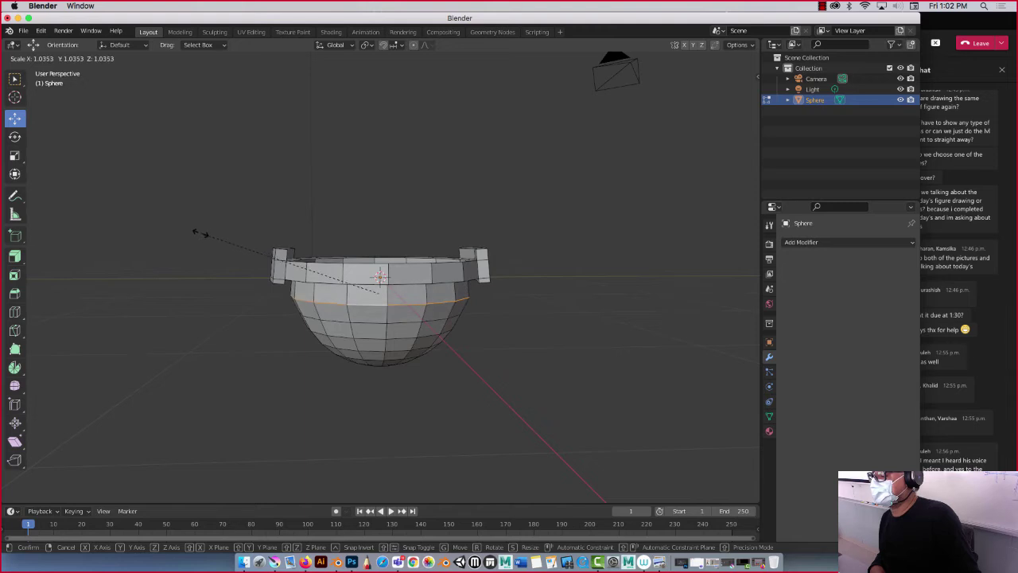
click(195, 235)
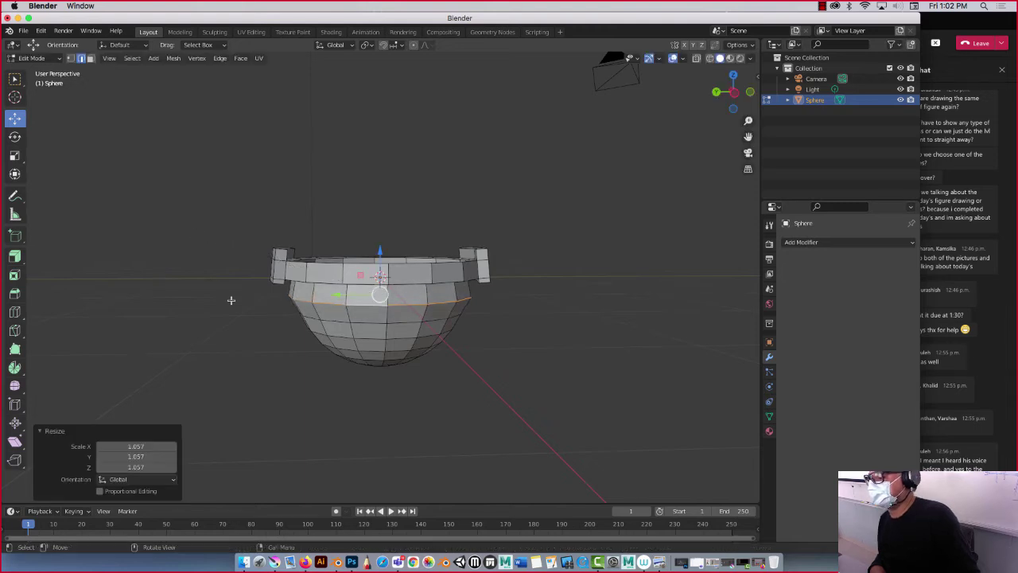
Widen the next two rings down by factors of 1.187 and 1.146.
alt+click(331, 318)
key(s)
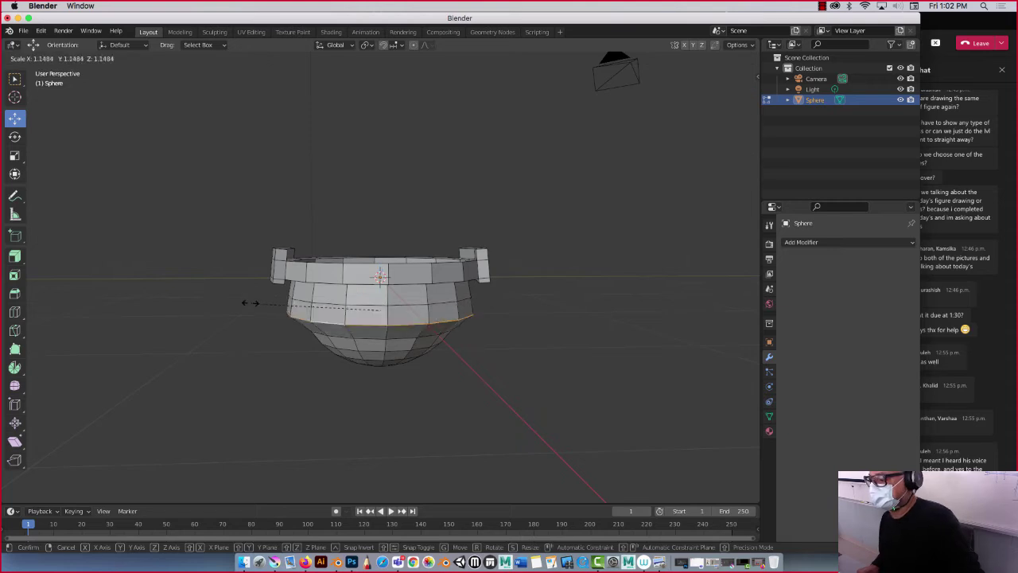
click(250, 302)
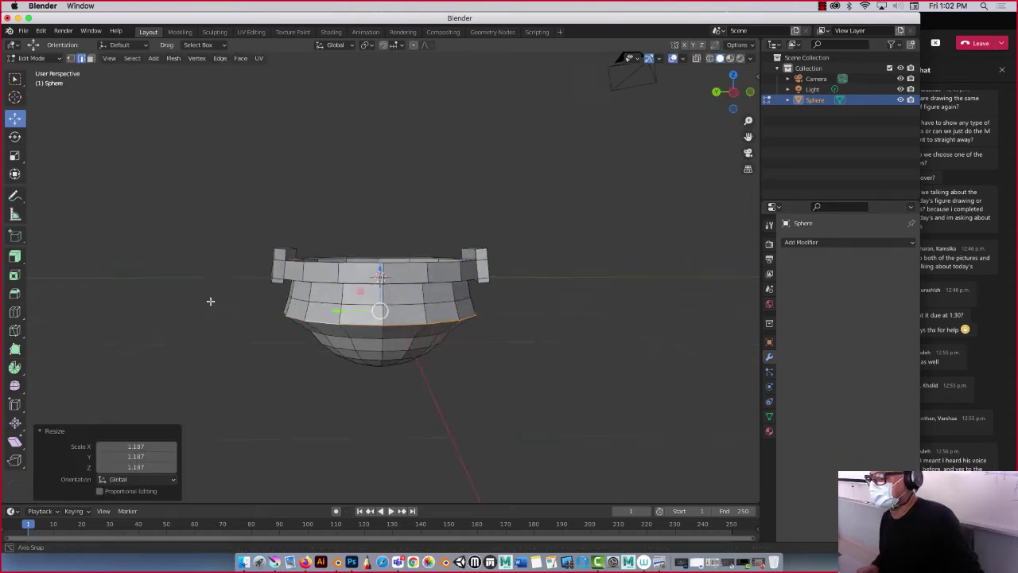
middle_drag(211, 300, 192, 299)
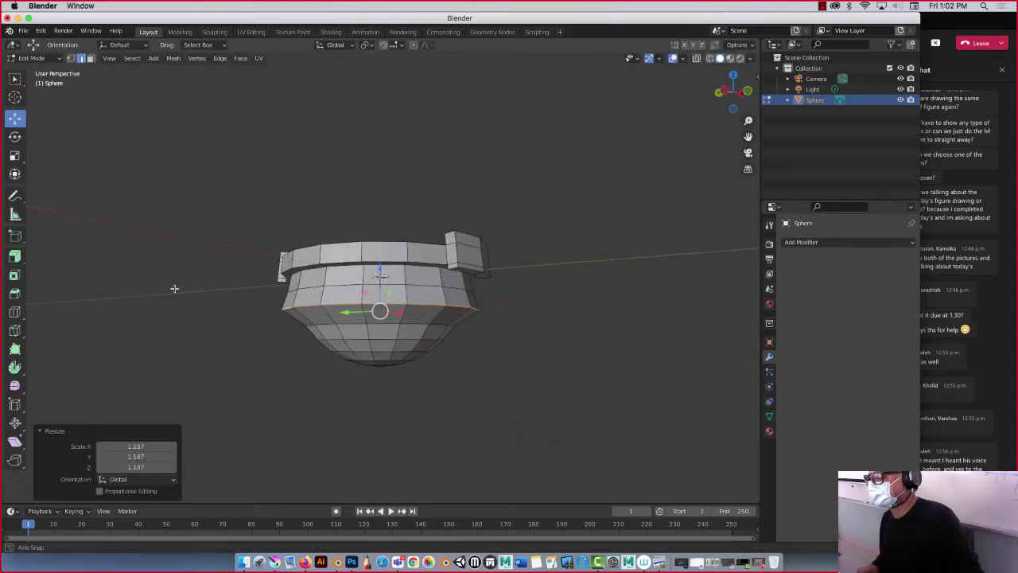
alt+click(326, 335)
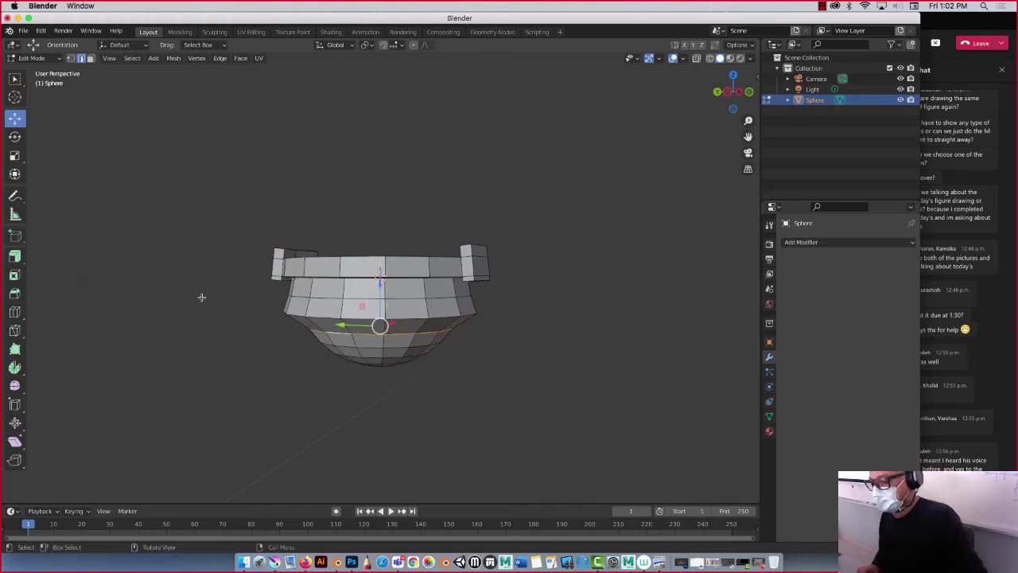
key(s)
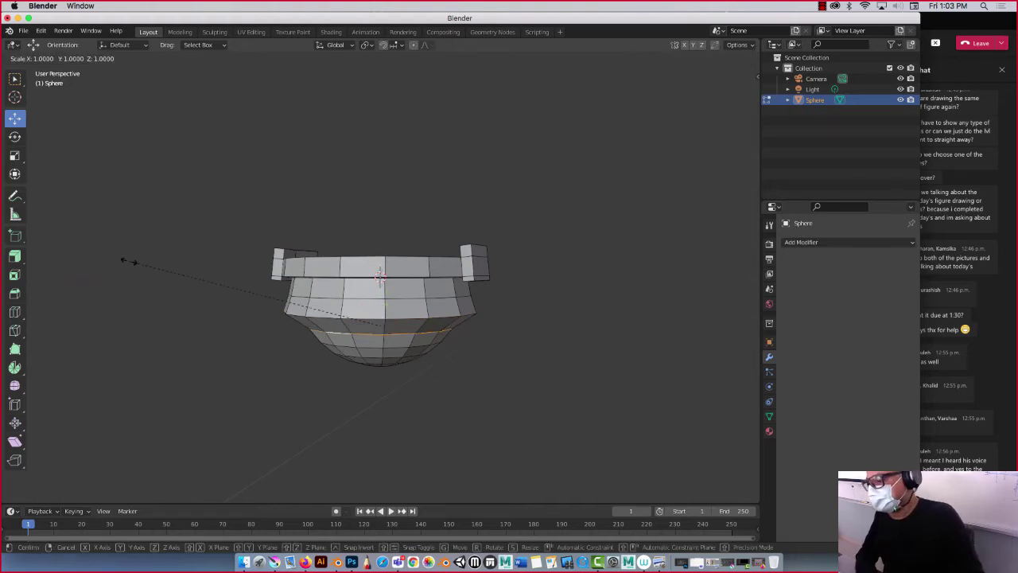
click(86, 267)
mouse_move(87, 266)
middle_down()
mouse_move(197, 273)
mouse_move(107, 207)
mouse_move(90, 228)
mouse_move(104, 247)
middle_up()
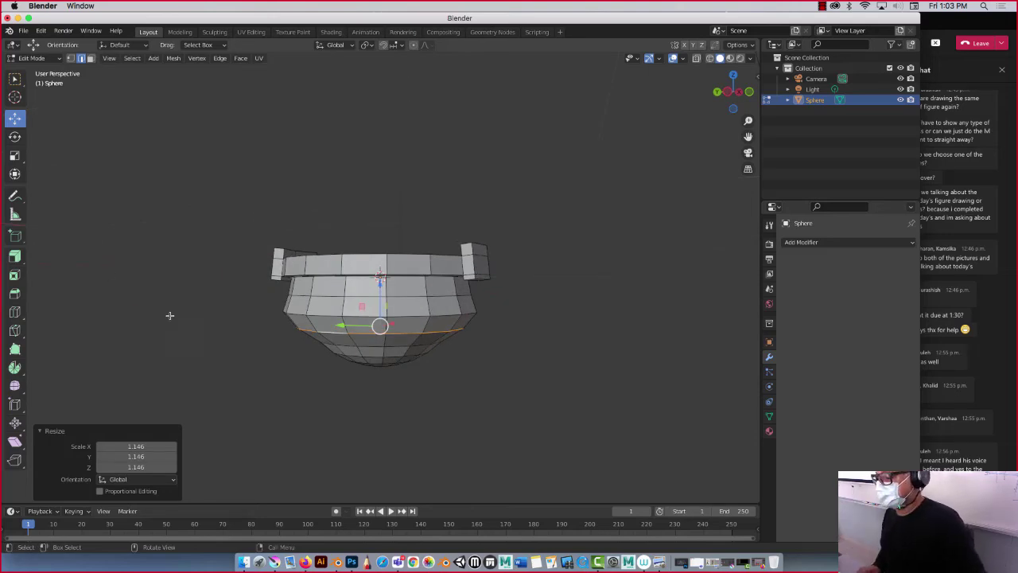
Widen the next lower ring by a factor of 1.082.
alt+click(328, 342)
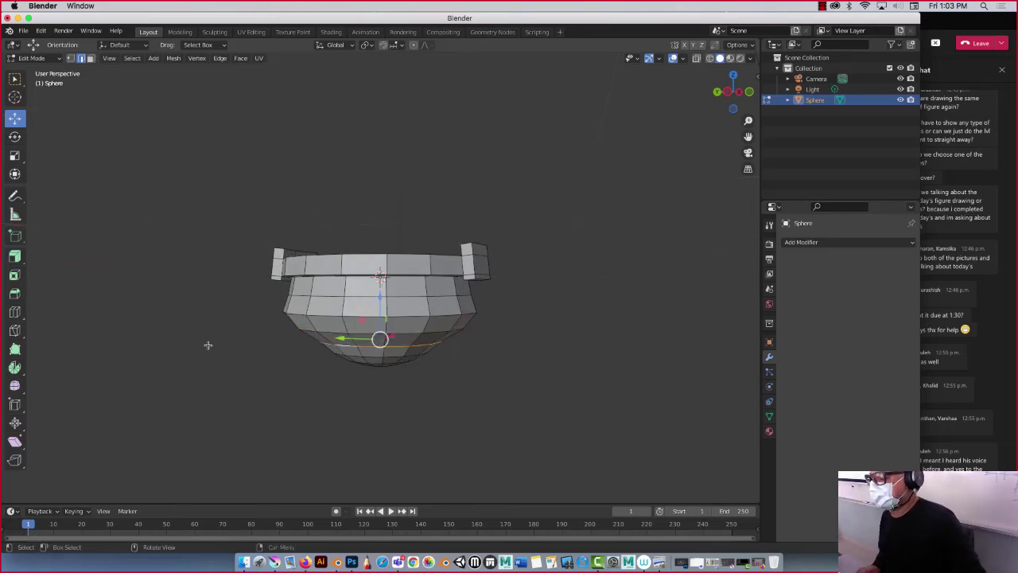
key(s)
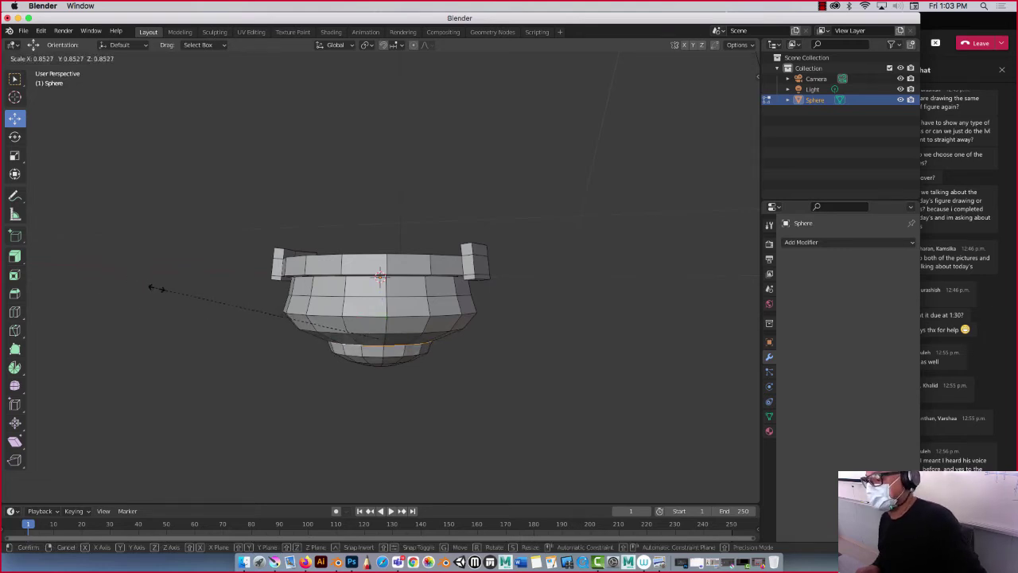
click(95, 280)
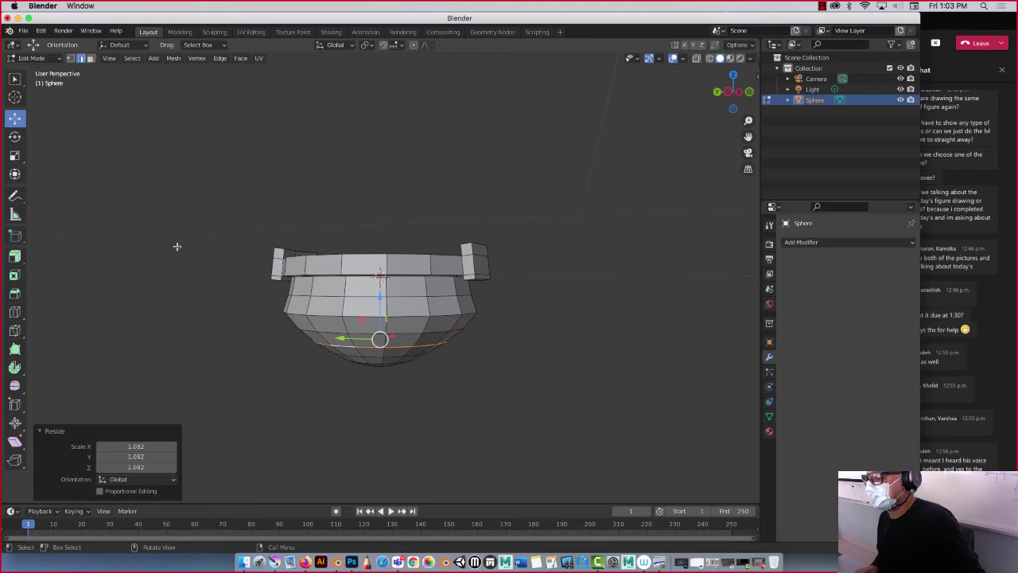
mouse_move(176, 247)
middle_down()
mouse_move(159, 277)
mouse_move(183, 273)
middle_up()
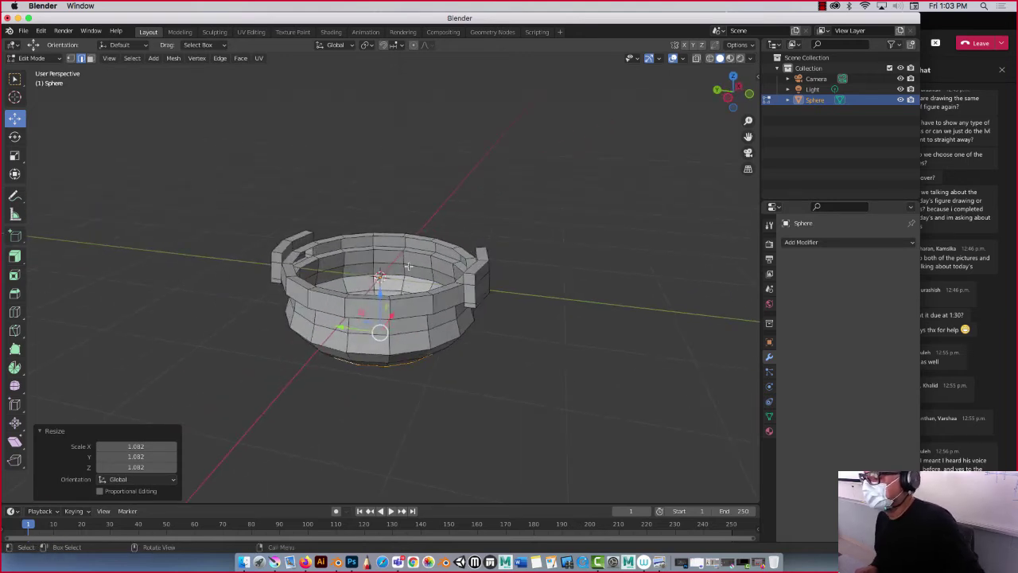
mouse_move(408, 266)
middle_down()
mouse_move(352, 315)
mouse_move(346, 278)
middle_up()
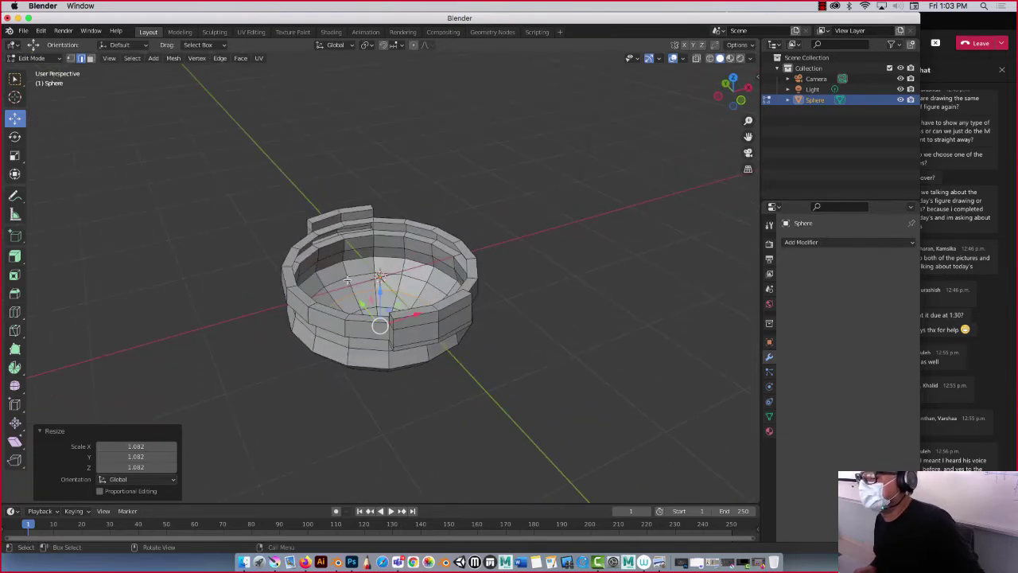
alt+click(392, 223)
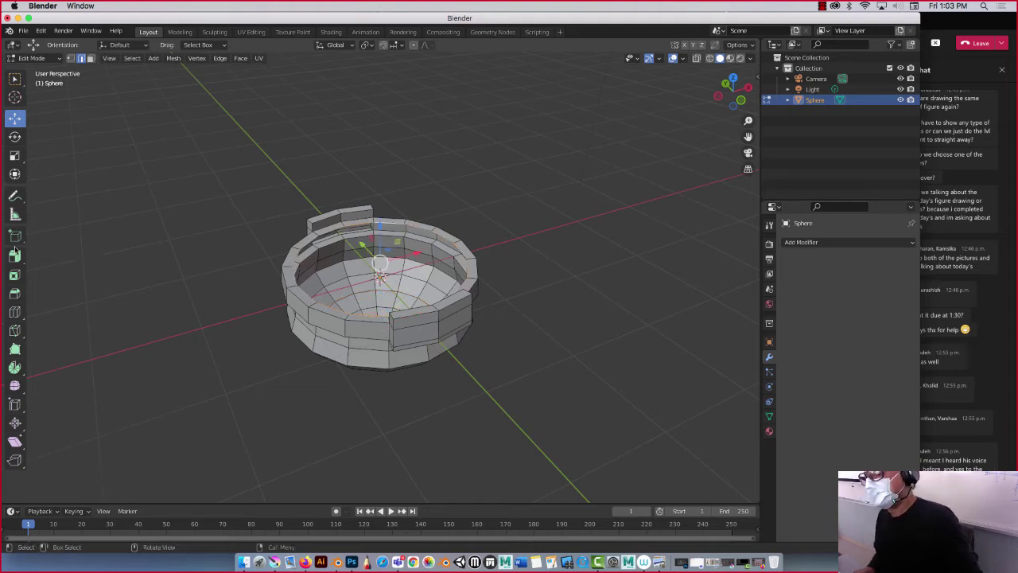
Extrude the top rim loop into a short lip, shrink it to 0.725, and sink it into the body.
drag(16, 260, 52, 258)
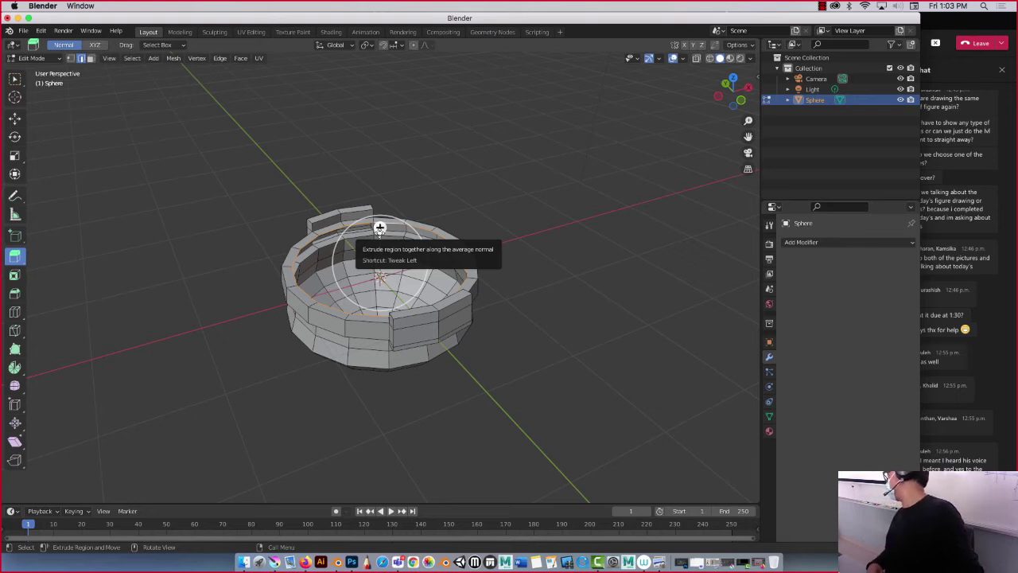
drag(380, 228, 378, 165)
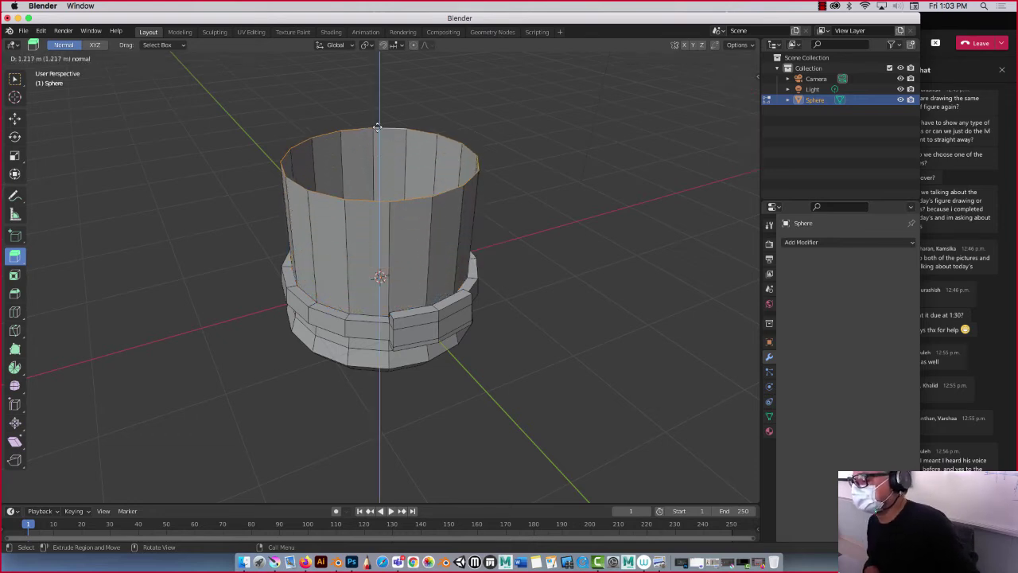
mouse_move(378, 166)
mouse_down()
mouse_move(367, 223)
mouse_move(378, 157)
mouse_up()
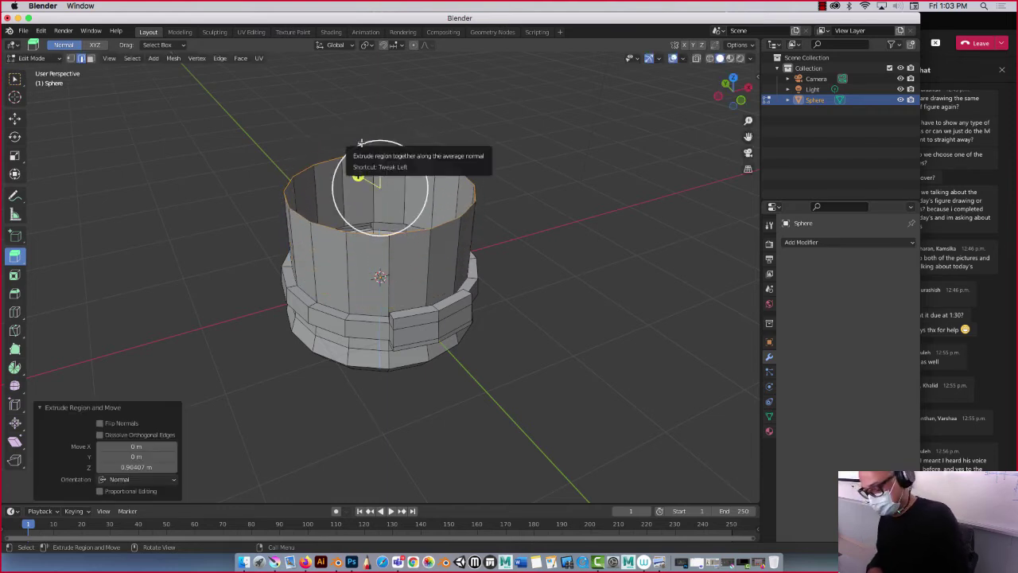
key(s)
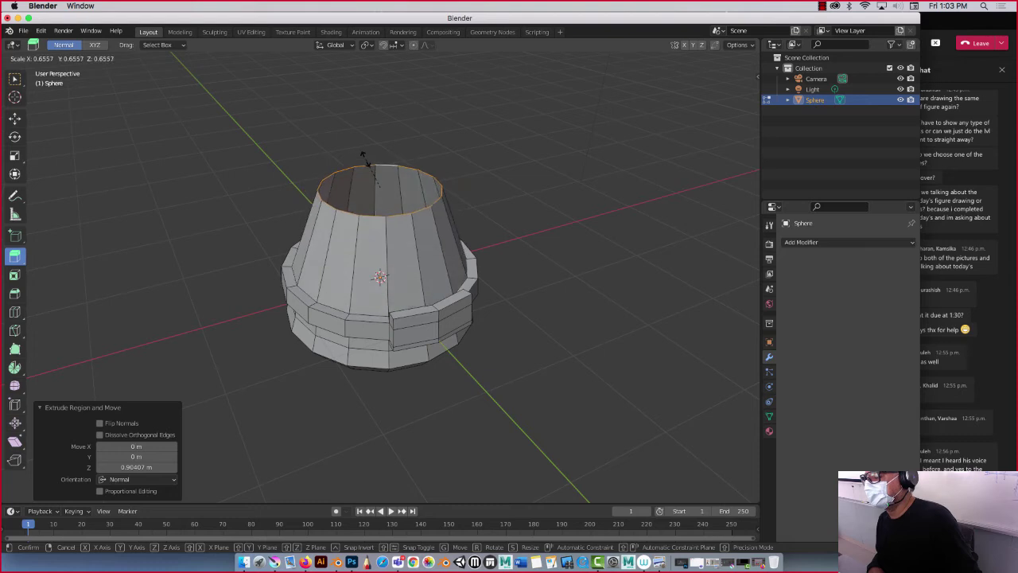
click(362, 157)
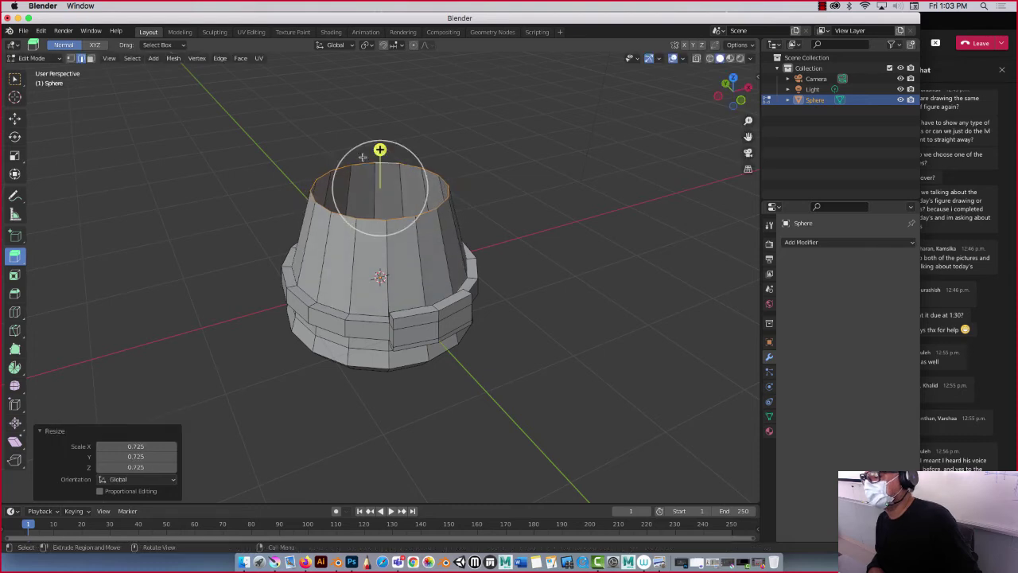
click(15, 119)
middle_drag(188, 189, 193, 170)
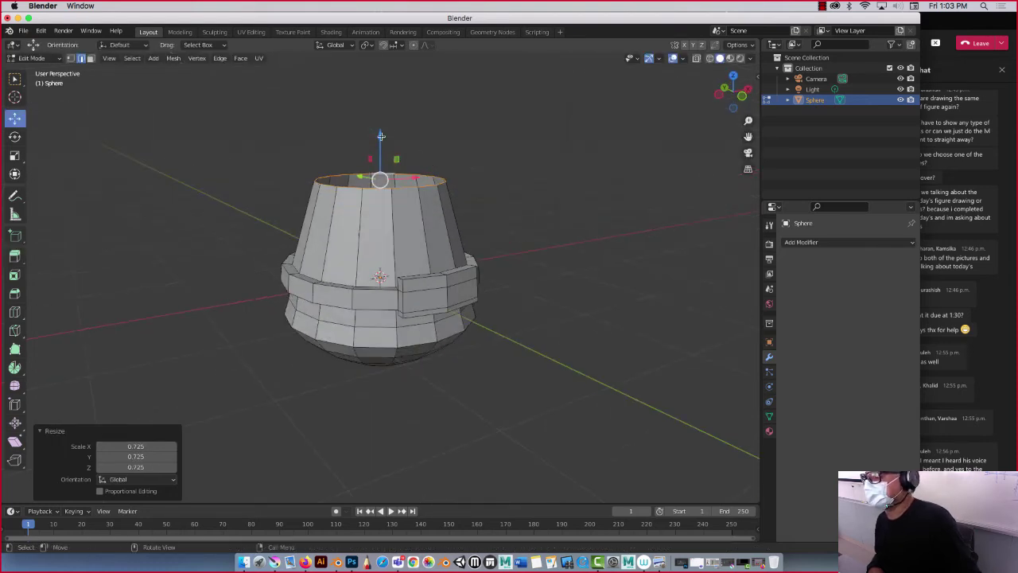
drag(382, 137, 339, 265)
mouse_move(339, 264)
middle_down()
mouse_move(159, 284)
mouse_move(274, 267)
middle_up()
Raise the inner edge loop slightly and fill it with a new face from edges.
drag(379, 264, 374, 239)
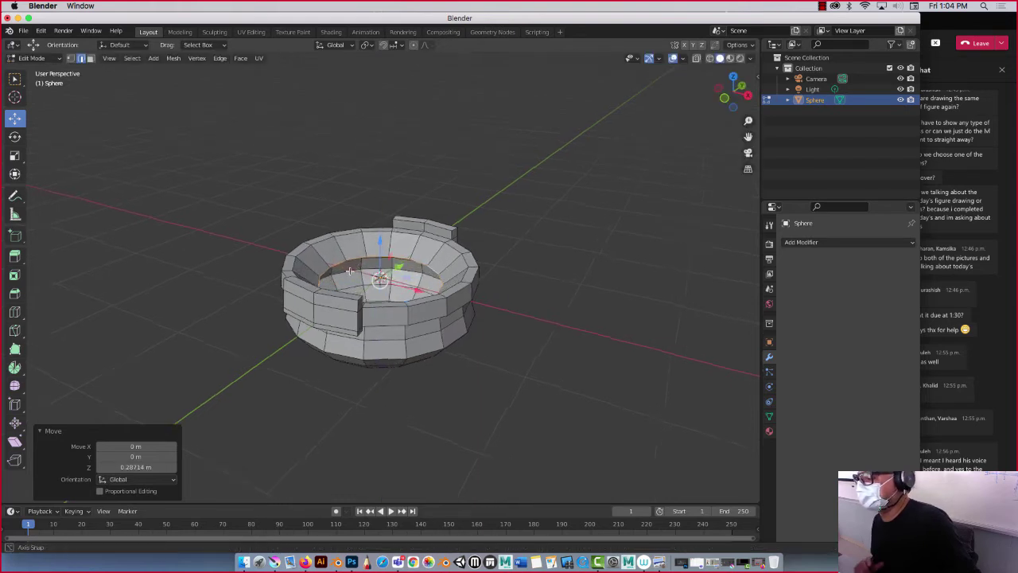
middle_drag(374, 239, 322, 288)
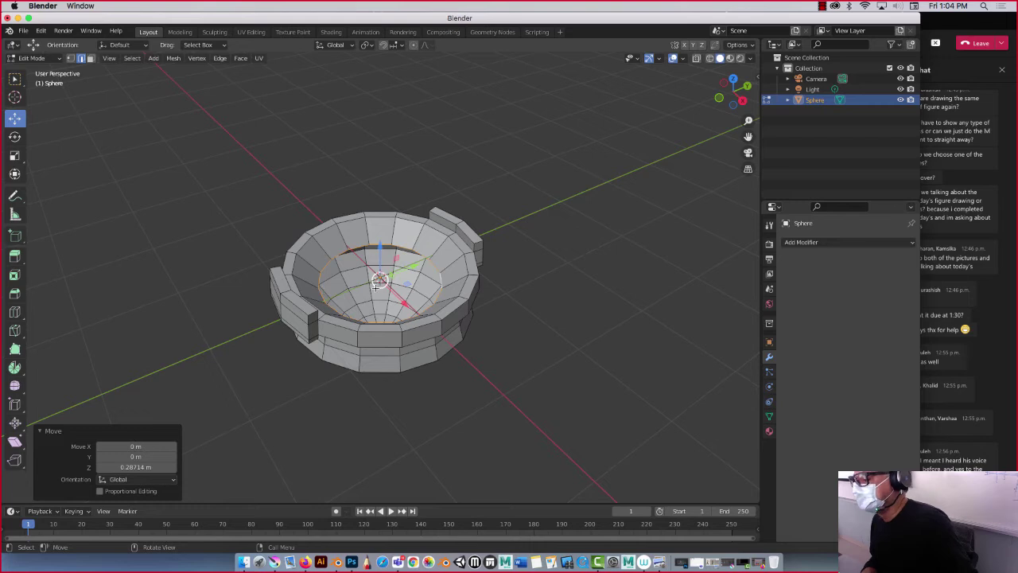
scroll(375, 286, up, 2)
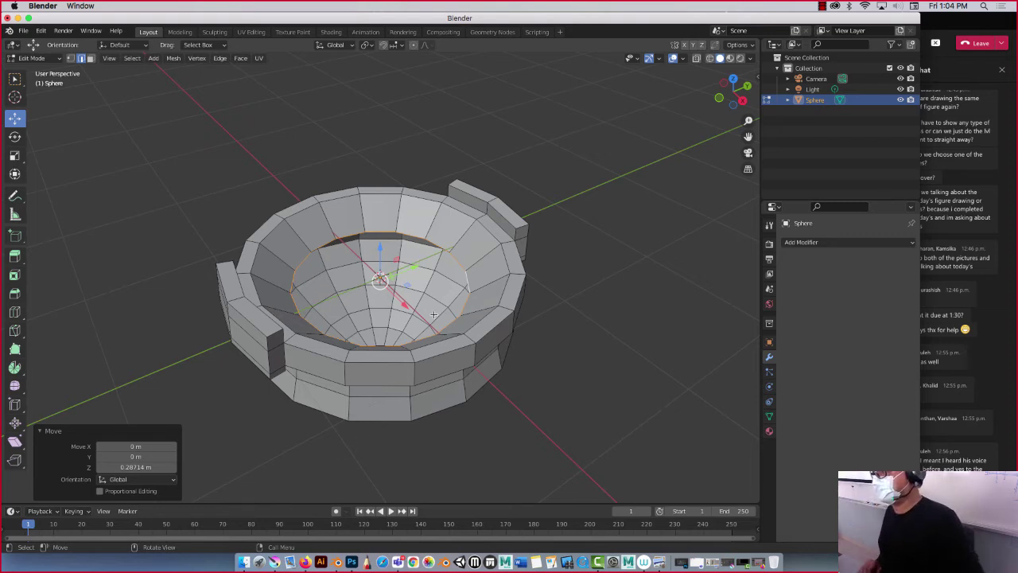
right_click(385, 232)
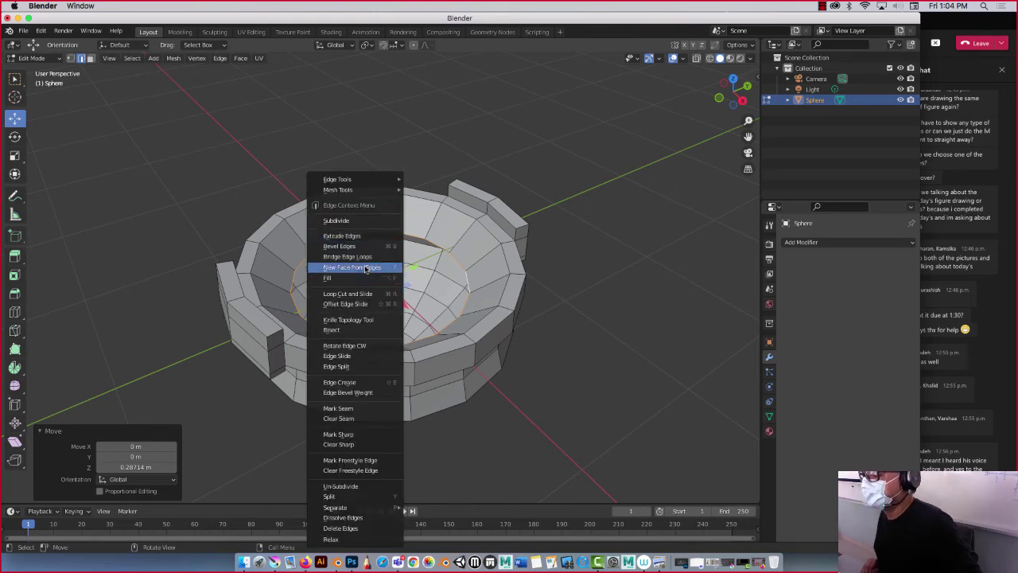
click(366, 268)
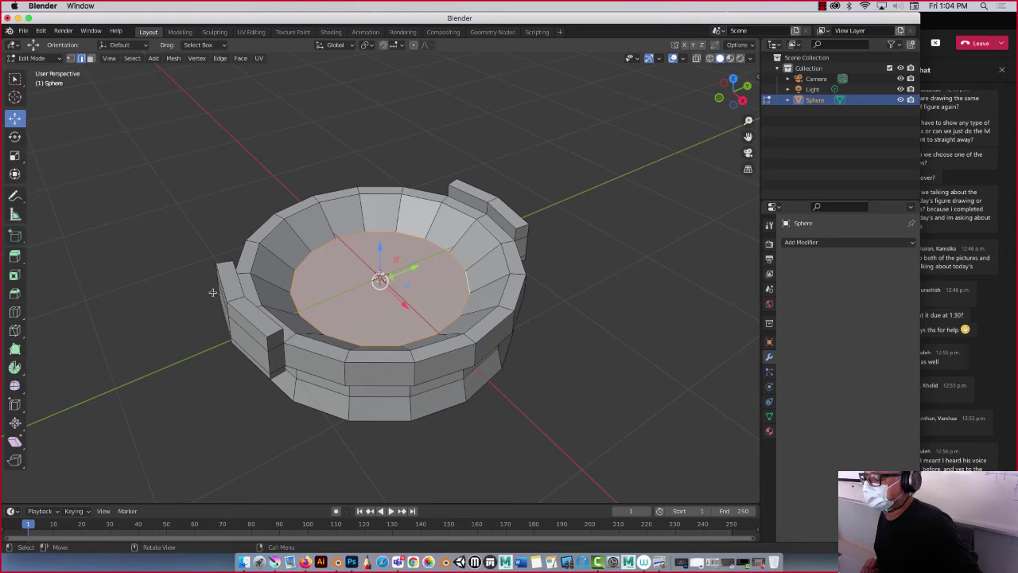
Move the new soup-surface face along Z to sit just below the rim.
mouse_move(212, 292)
middle_down()
mouse_move(204, 262)
mouse_move(113, 266)
mouse_move(96, 243)
mouse_move(86, 307)
mouse_move(121, 276)
mouse_move(115, 283)
middle_up()
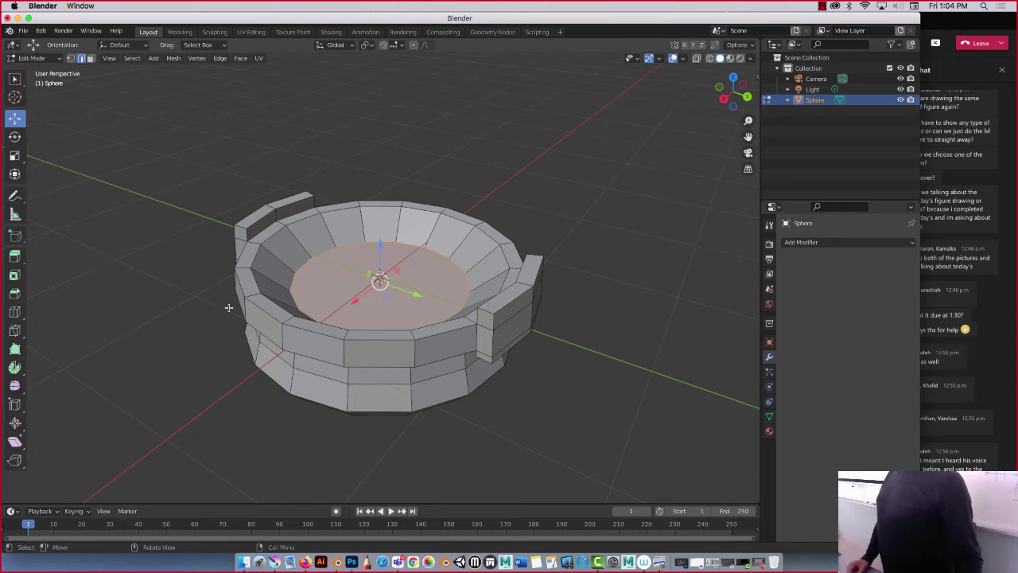
scroll(228, 307, down, 3)
mouse_move(239, 287)
middle_down()
mouse_move(227, 241)
mouse_move(213, 272)
middle_up()
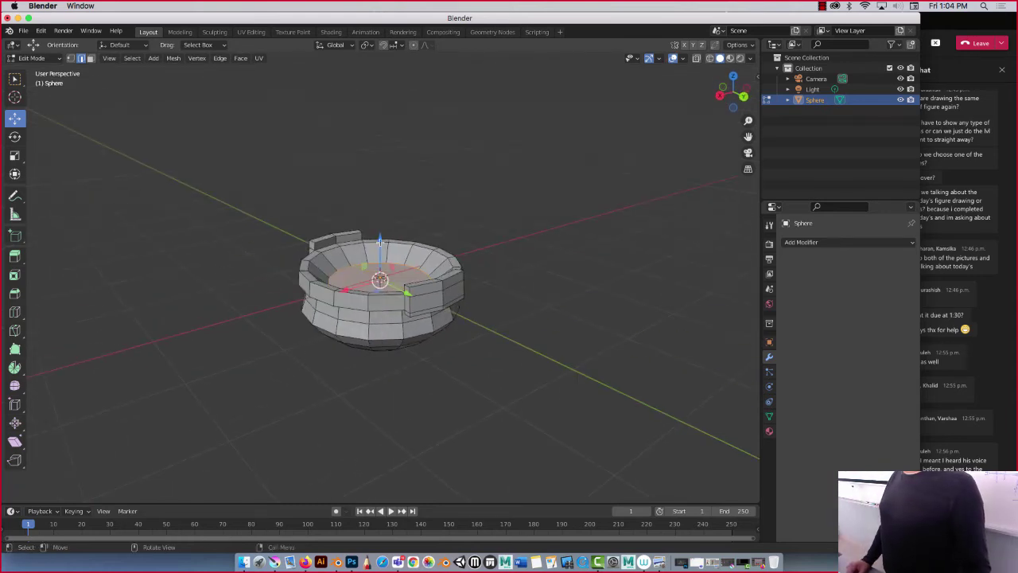
drag(379, 239, 368, 227)
mouse_move(268, 228)
middle_down()
mouse_move(264, 208)
mouse_move(291, 229)
middle_up()
drag(381, 239, 392, 316)
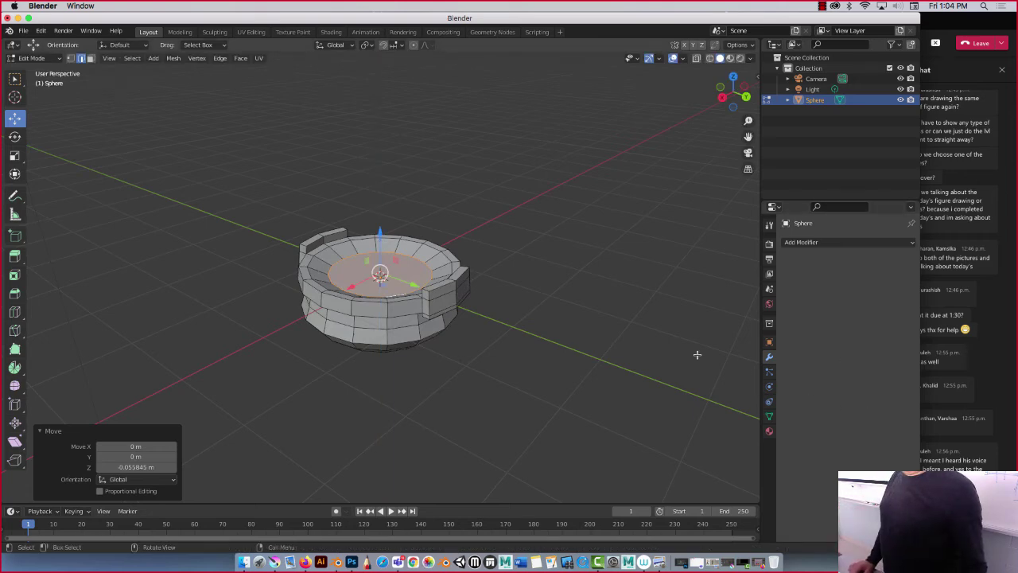
mouse_move(469, 363)
middle_down()
mouse_move(351, 385)
mouse_move(363, 382)
middle_up()
Return to Object Mode, shrink the cauldron, and turn on the Wireframe viewport overlay.
key(Tab)
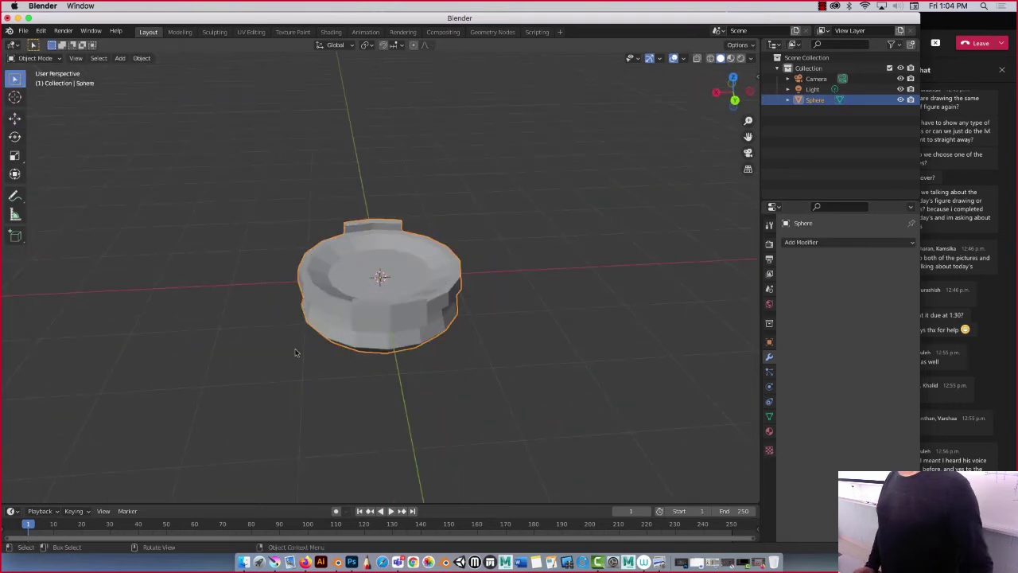
key(ctrl+z)
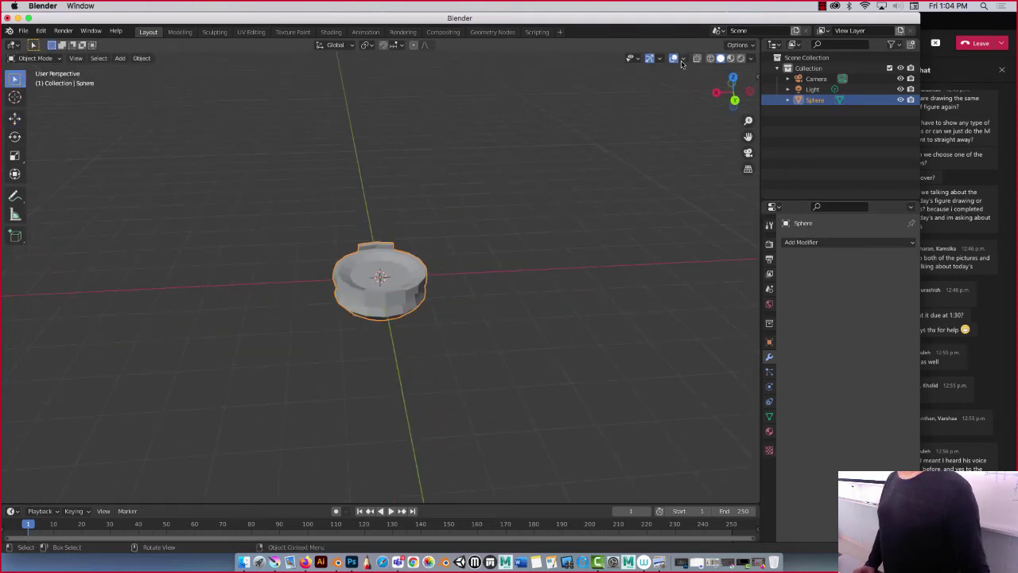
click(682, 60)
click(618, 238)
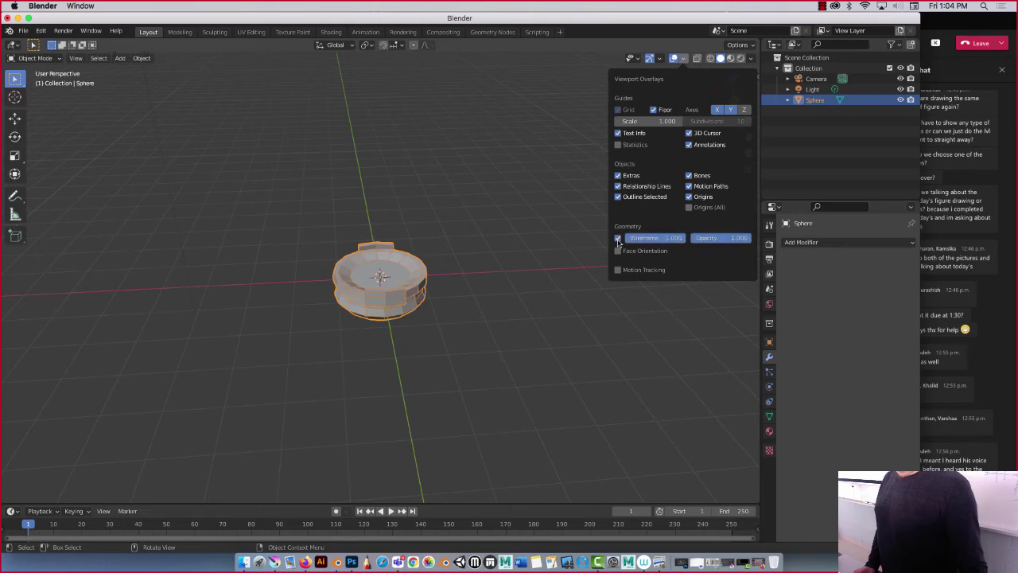
middle_drag(438, 408, 491, 373)
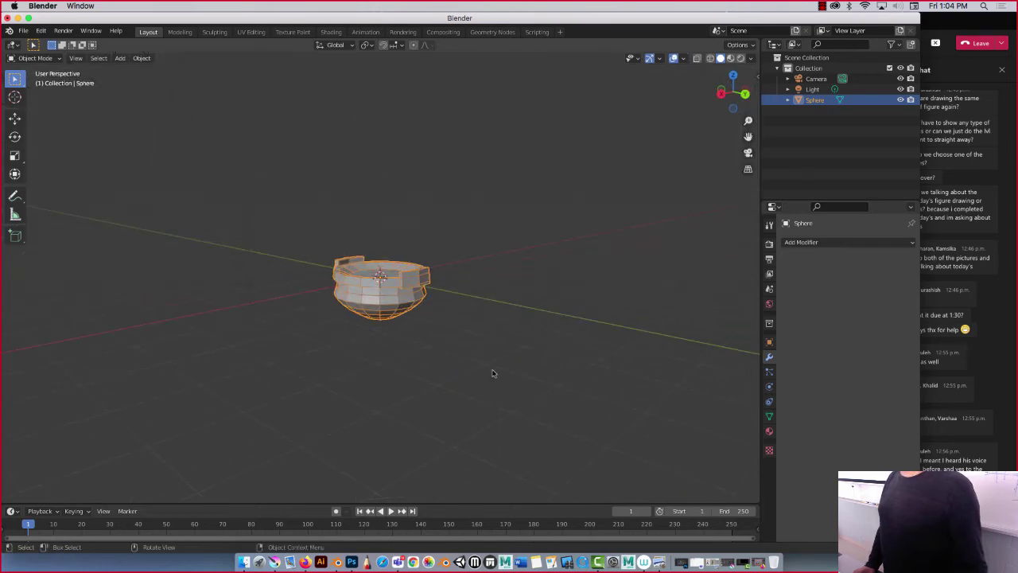
click(120, 58)
mouse_move(133, 70)
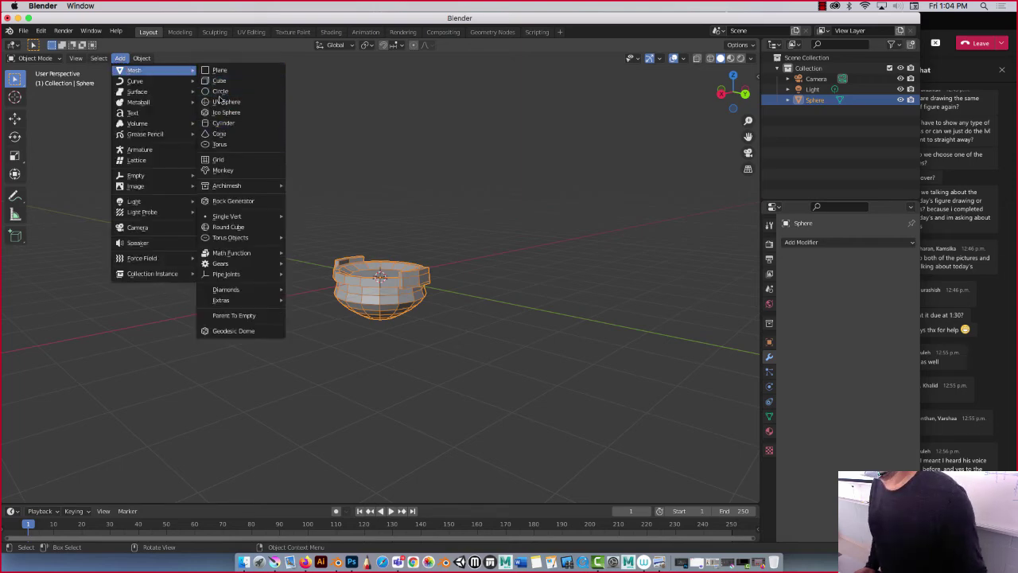
Add an eight-sided cylinder with a shorter depth and a 0.5 m radius.
click(221, 122)
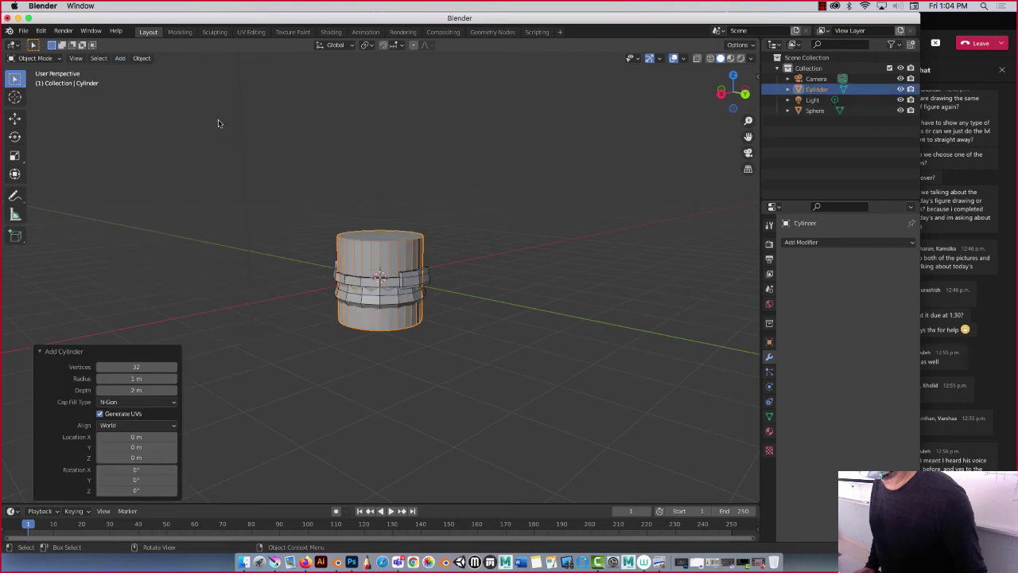
click(144, 366)
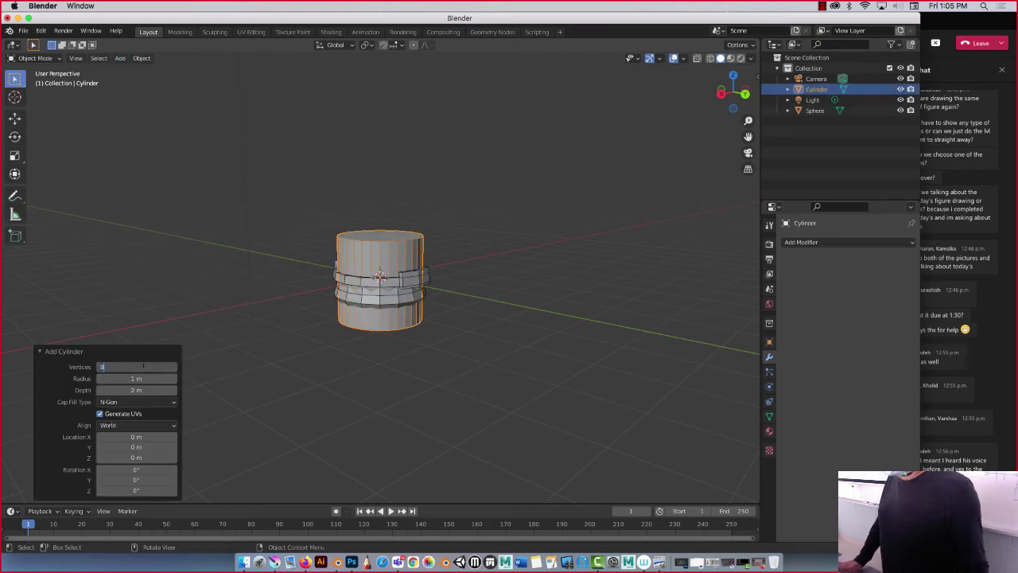
key(Return)
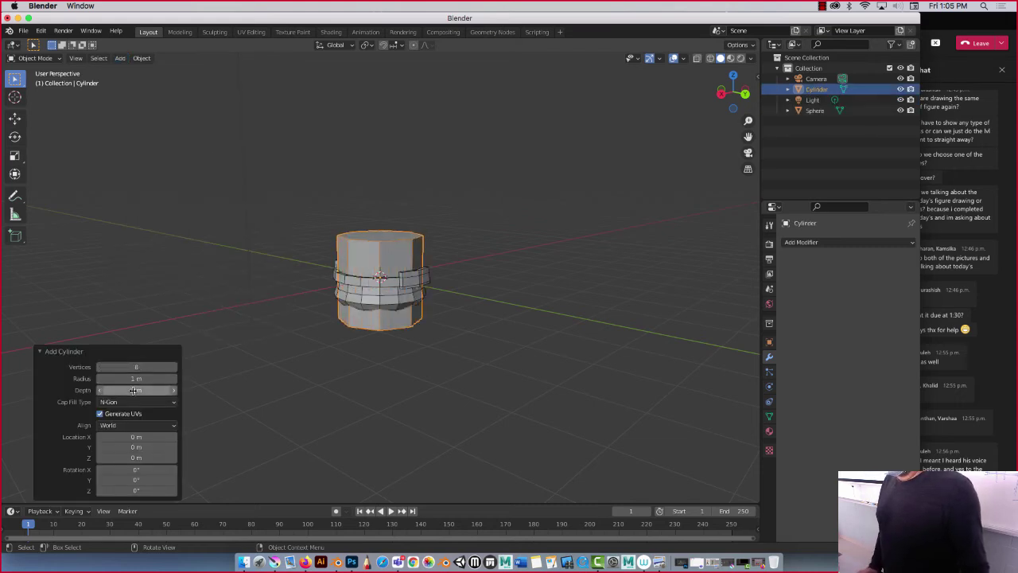
click(136, 390)
text(5)
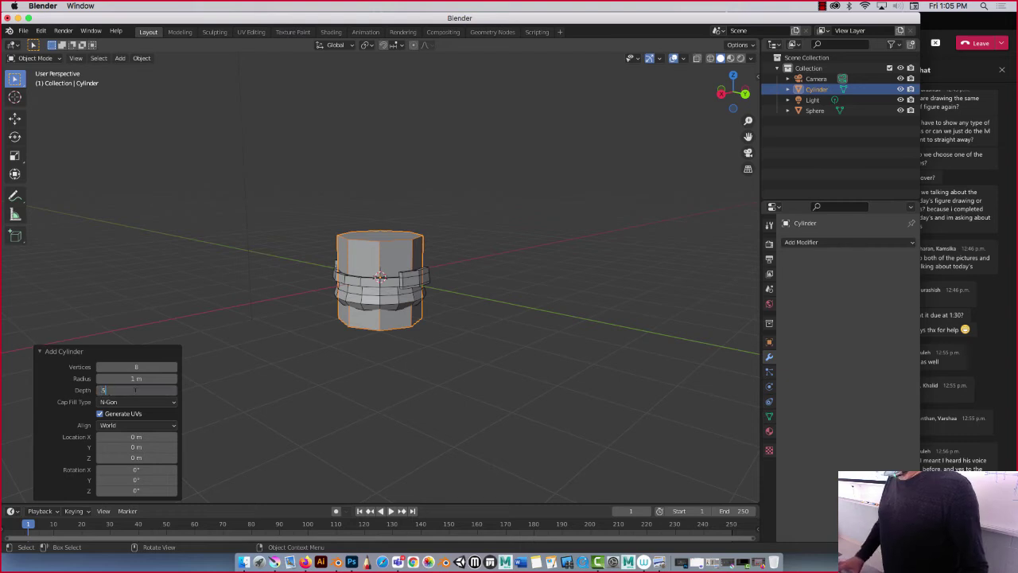
key(Return)
click(135, 378)
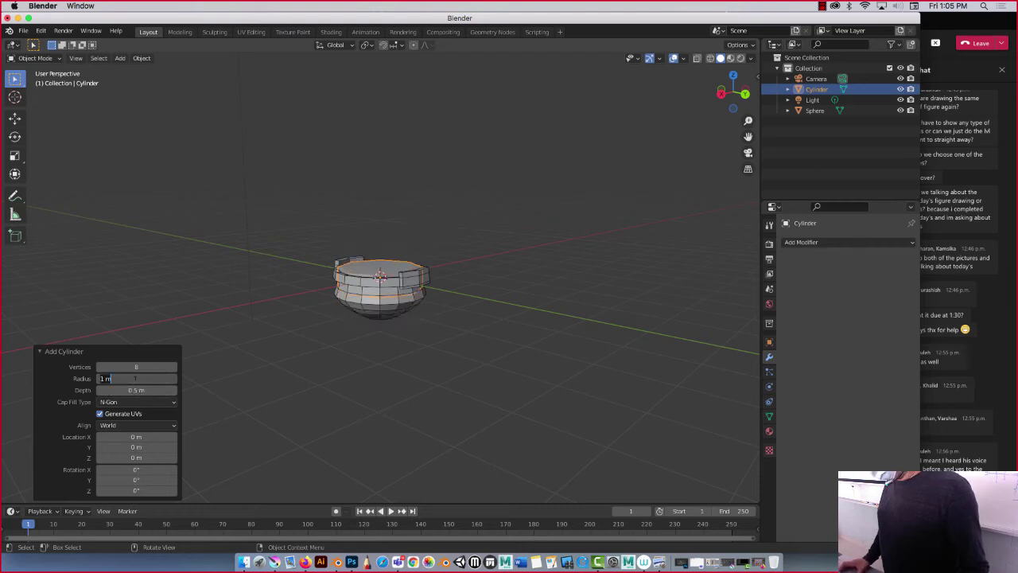
text(0.5)
key(Return)
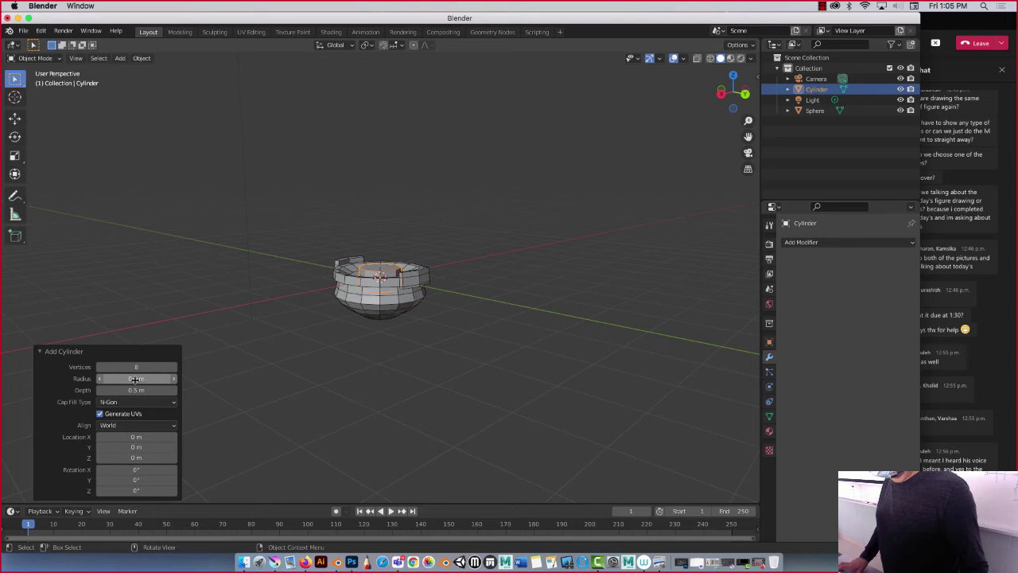
click(135, 378)
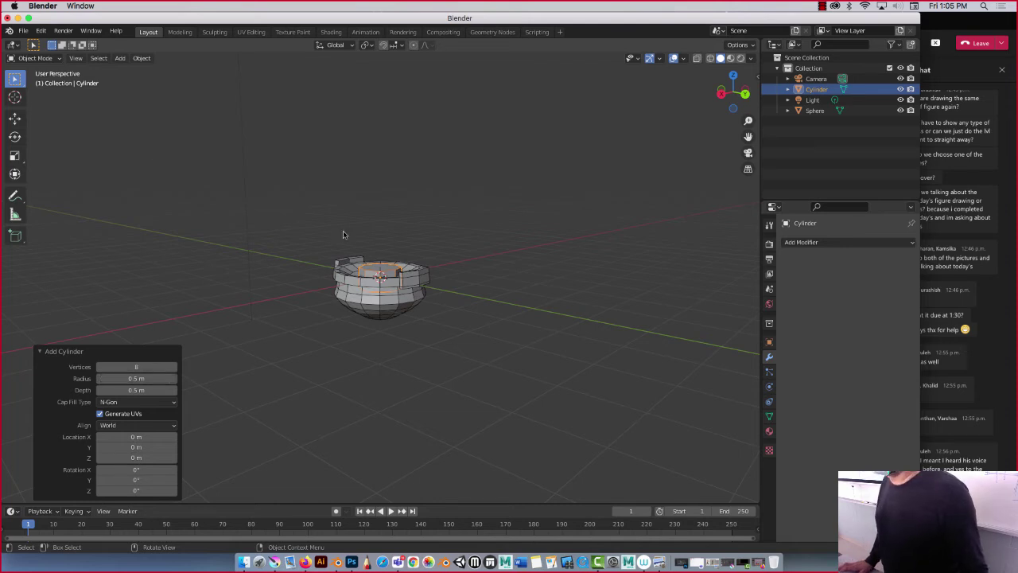
Lower the cylinder beneath the cauldron and tip it sideways like a log.
key(shift+space)
key(g)
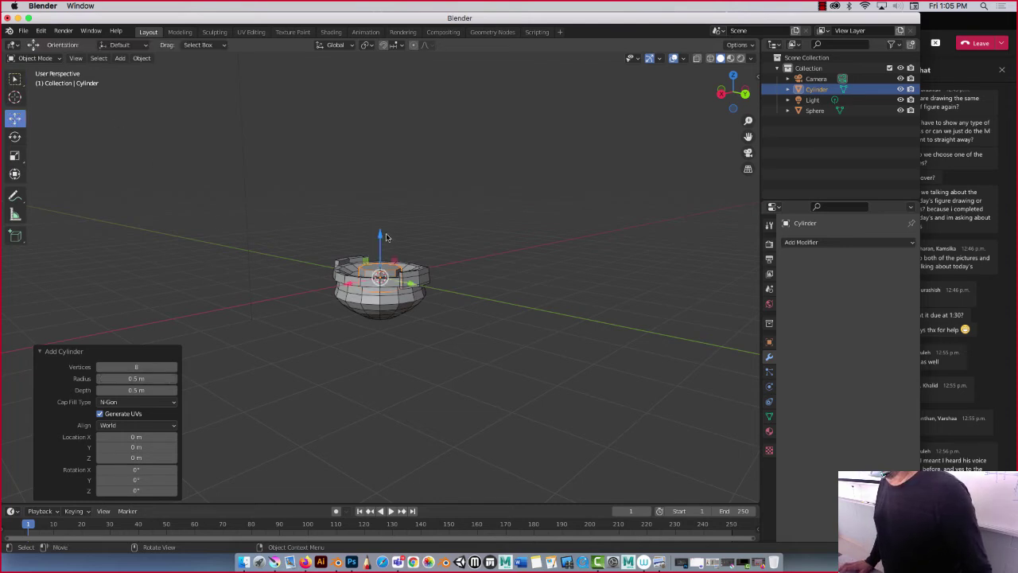
drag(381, 239, 378, 275)
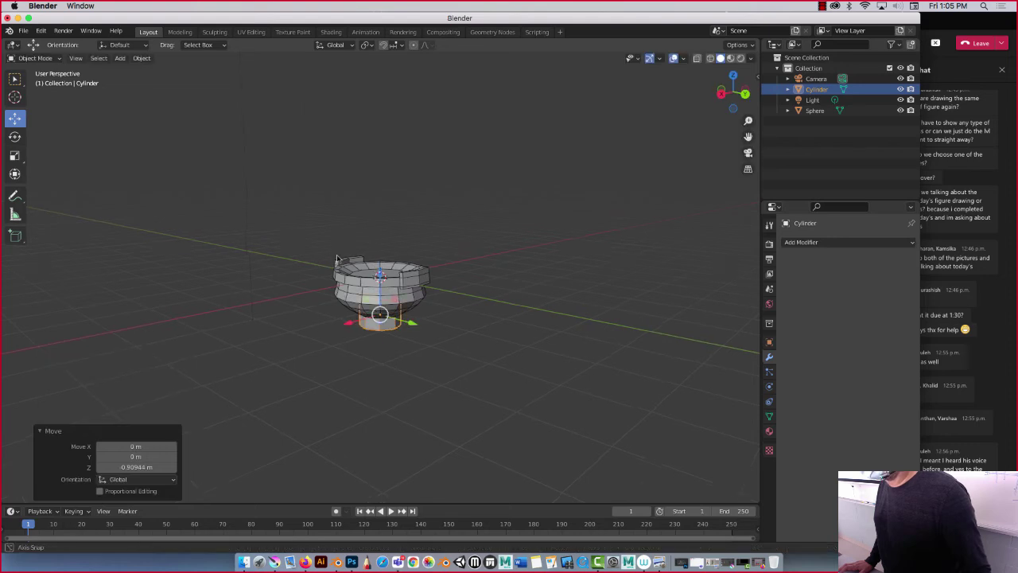
middle_drag(378, 275, 377, 246)
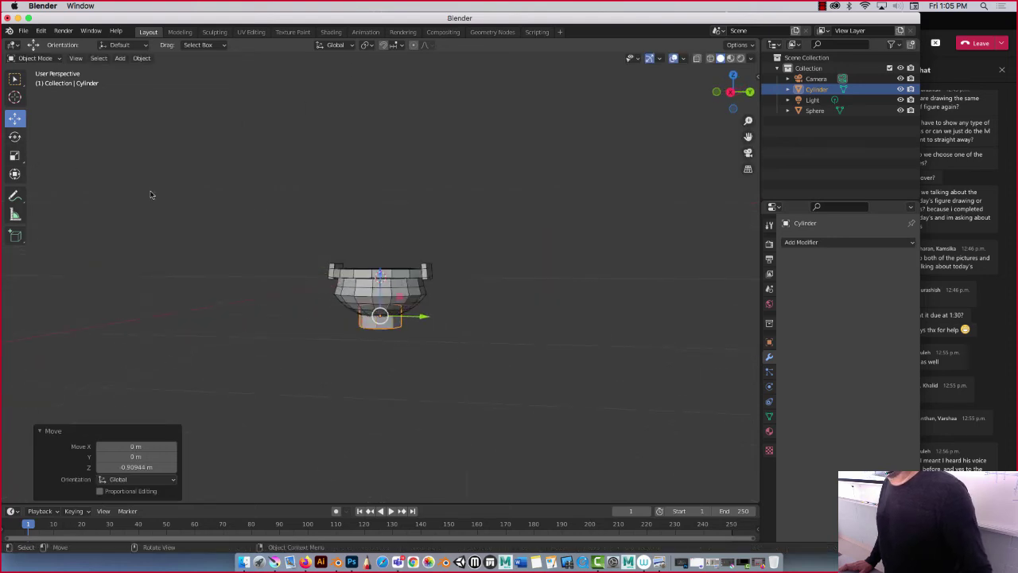
click(16, 137)
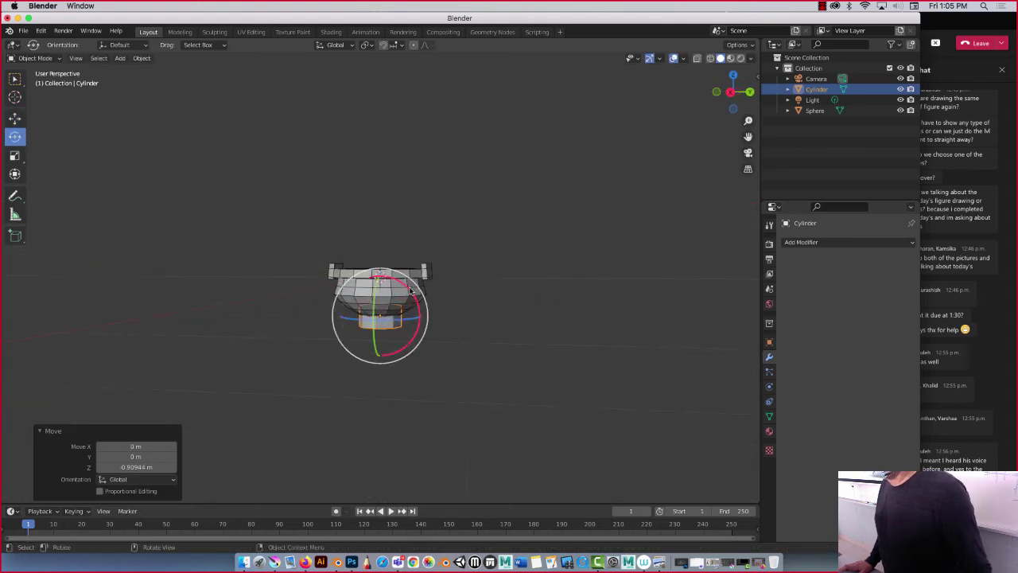
drag(411, 291, 417, 329)
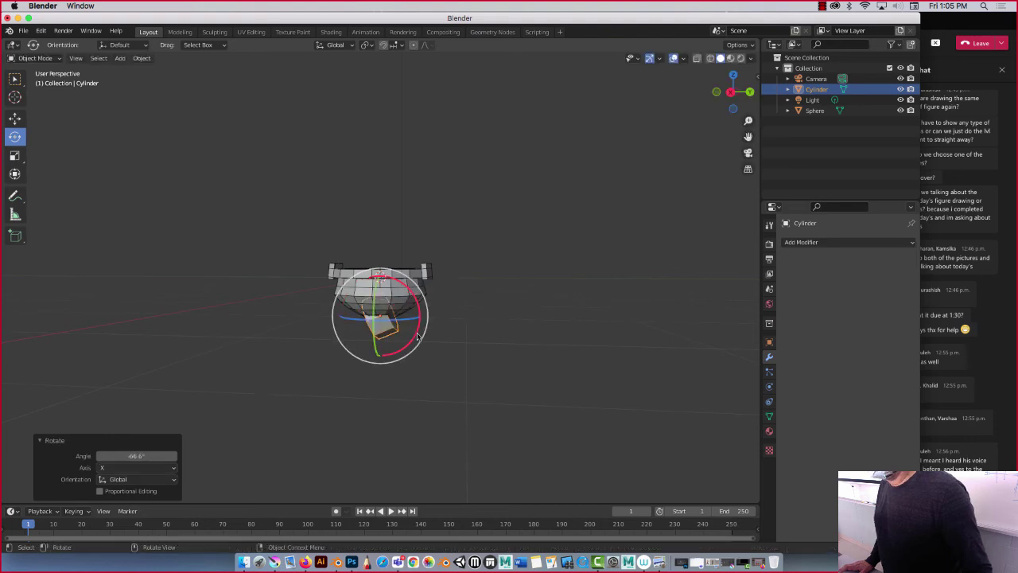
Scale the cylinder to 0.5 and slide it sideways along X.
text(s5)
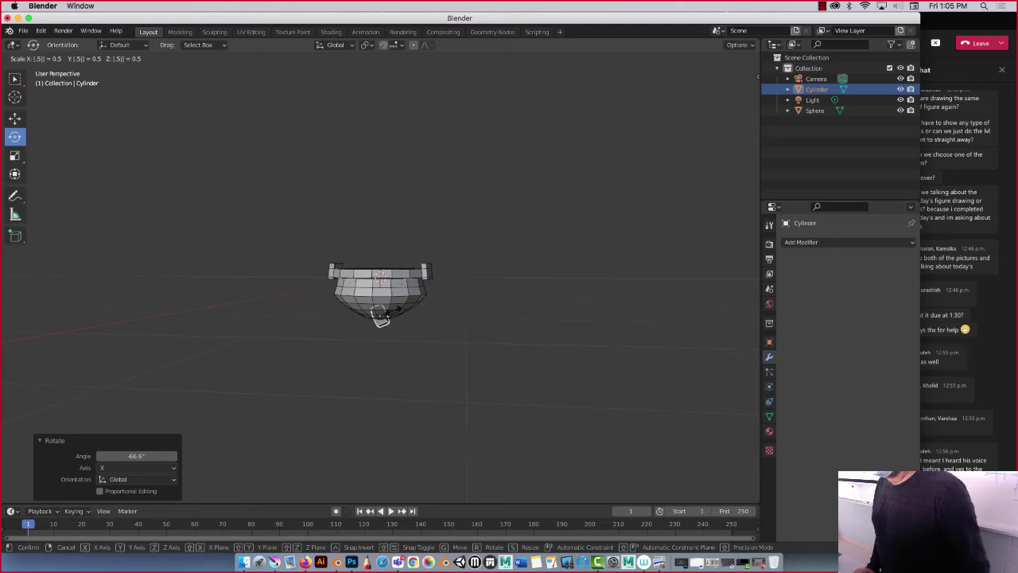
key(Return)
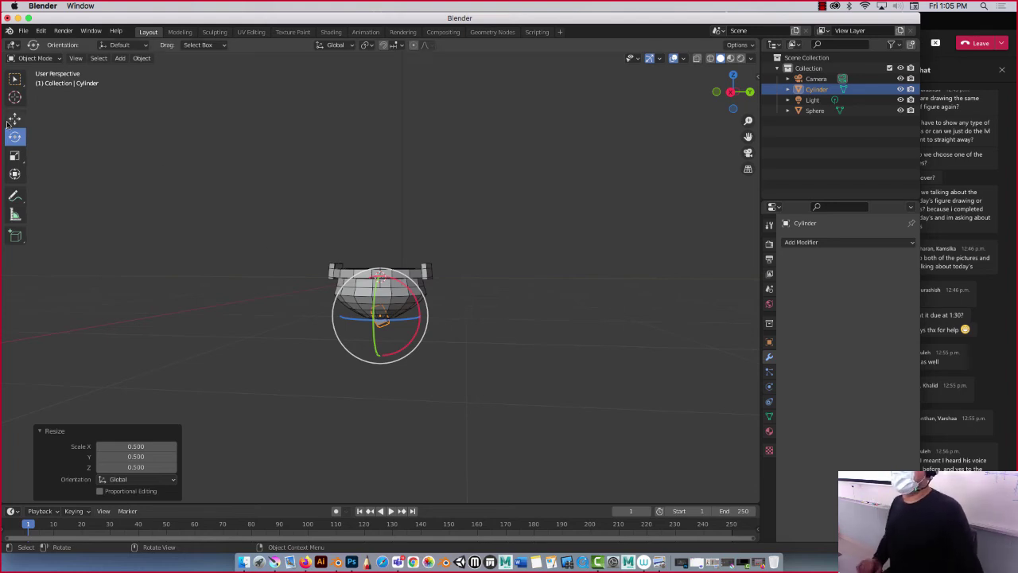
click(14, 118)
mouse_move(135, 211)
middle_down()
mouse_move(228, 279)
mouse_move(342, 389)
middle_up()
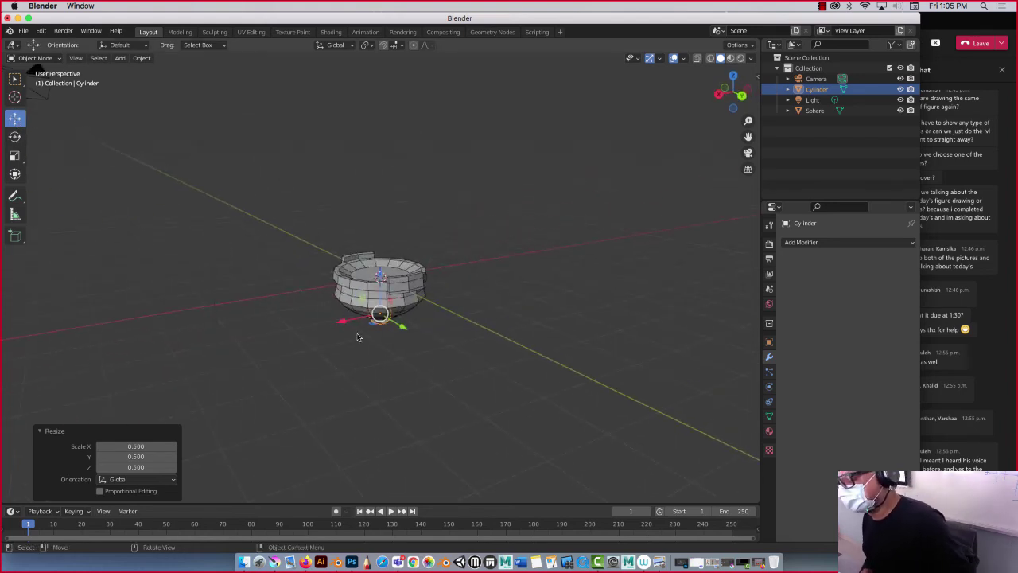
drag(346, 322, 307, 332)
mouse_move(234, 320)
middle_down()
mouse_move(318, 314)
mouse_move(369, 328)
middle_up()
Set the cylinder's X rotation to 90° and stretch it along Y into a log.
click(769, 343)
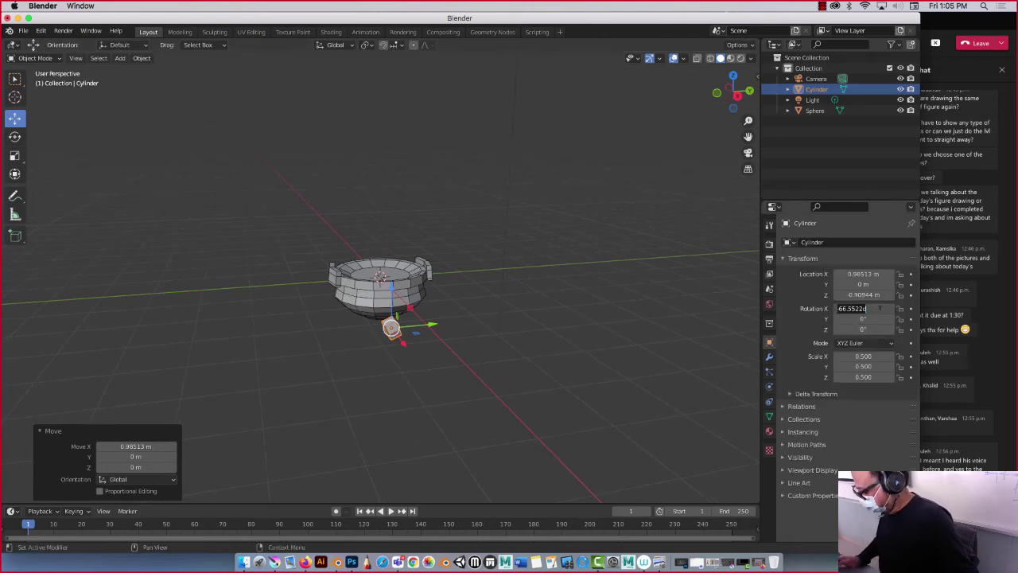
text(90)
key(Return)
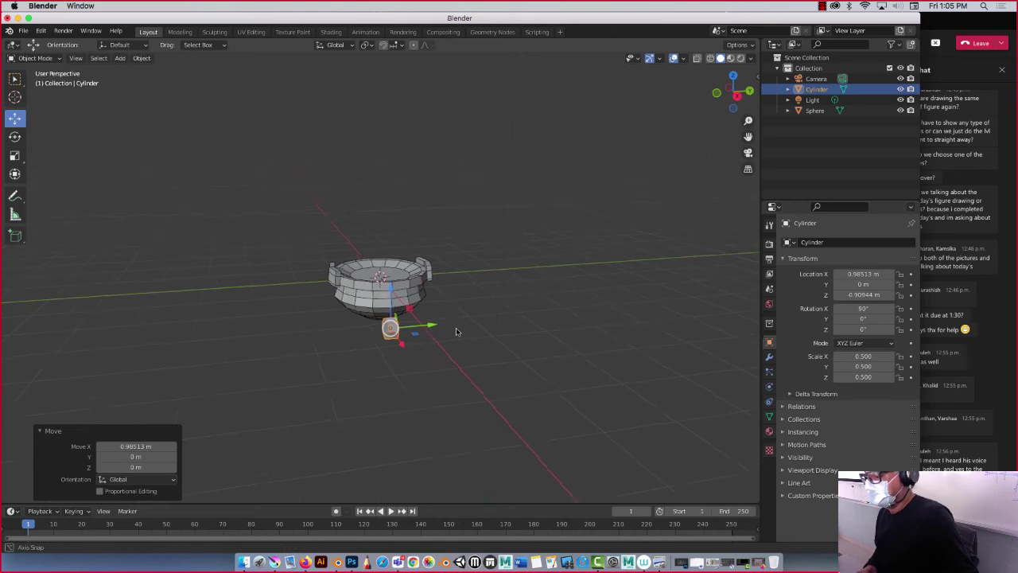
middle_drag(454, 332, 437, 332)
key(s)
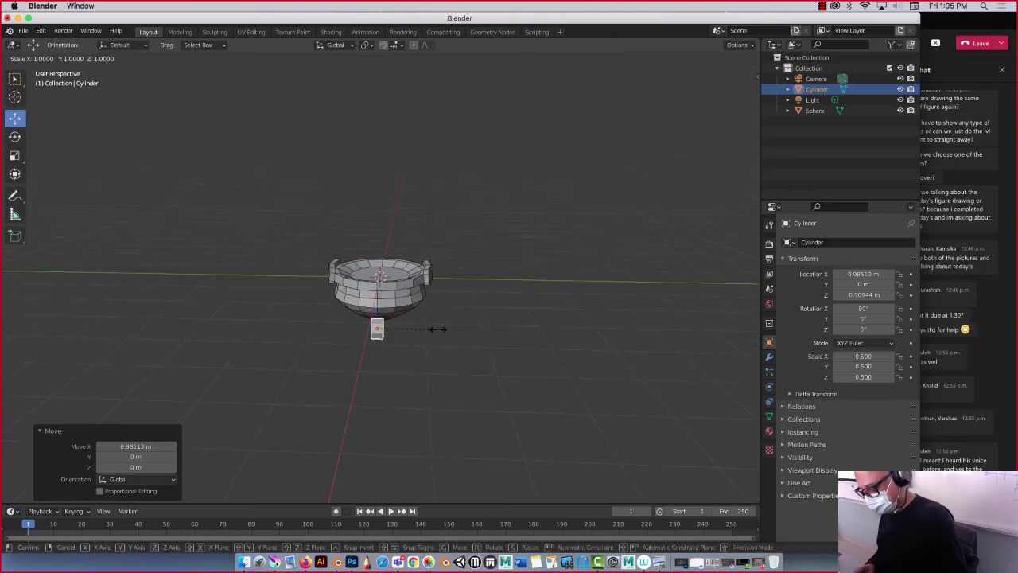
key(y)
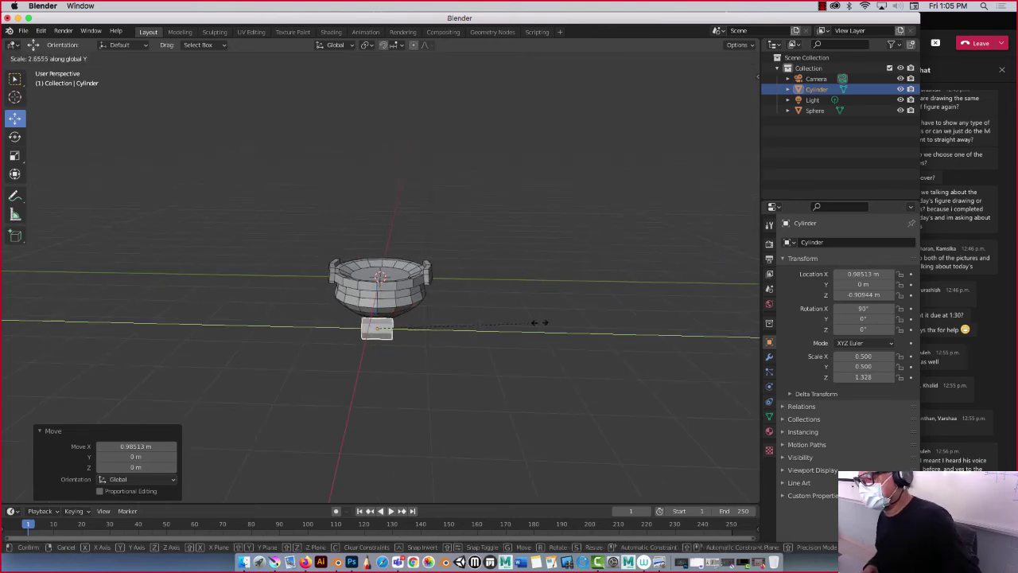
click(704, 313)
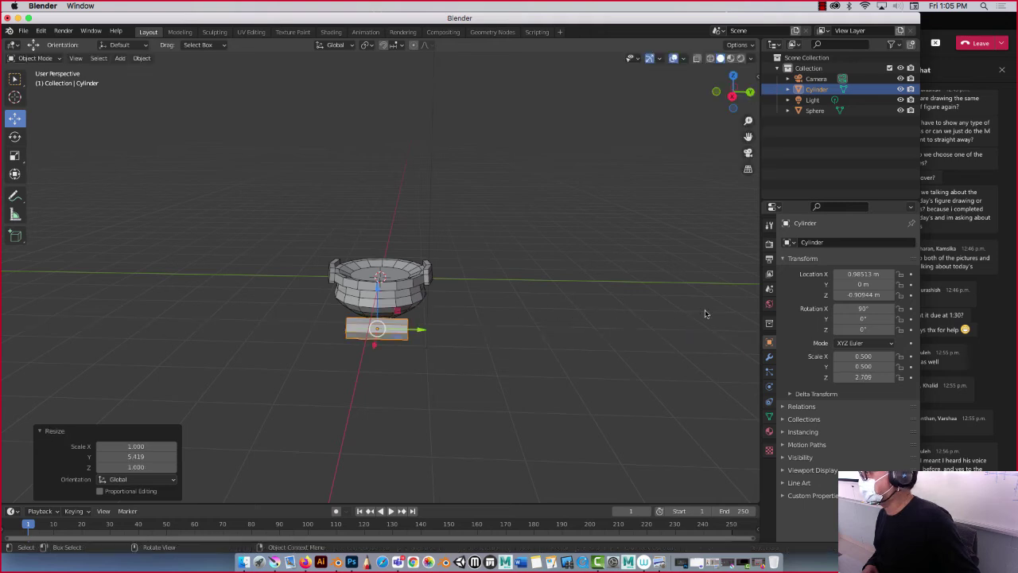
Slide the log back toward the cauldron's centre and halve its size.
middle_drag(472, 297, 317, 324)
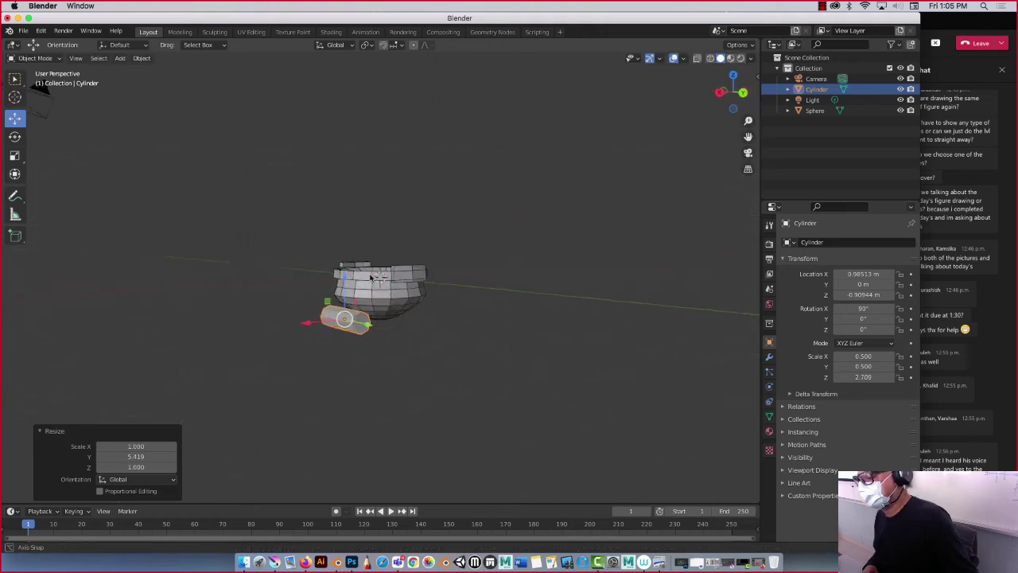
drag(293, 319, 320, 318)
click(317, 325)
middle_drag(316, 325, 289, 323)
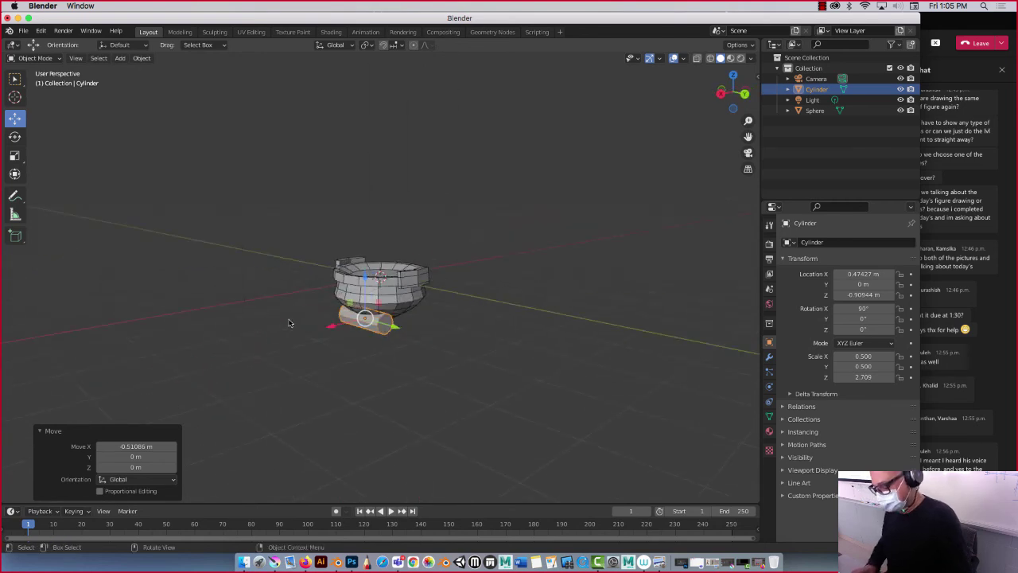
text(s)
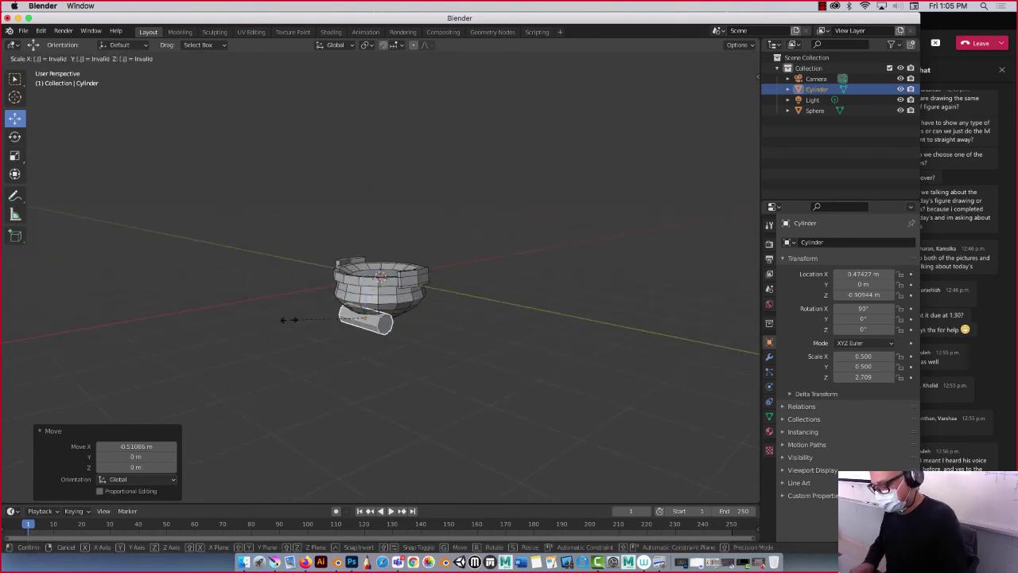
text(5)
key(Return)
middle_drag(284, 320, 390, 291)
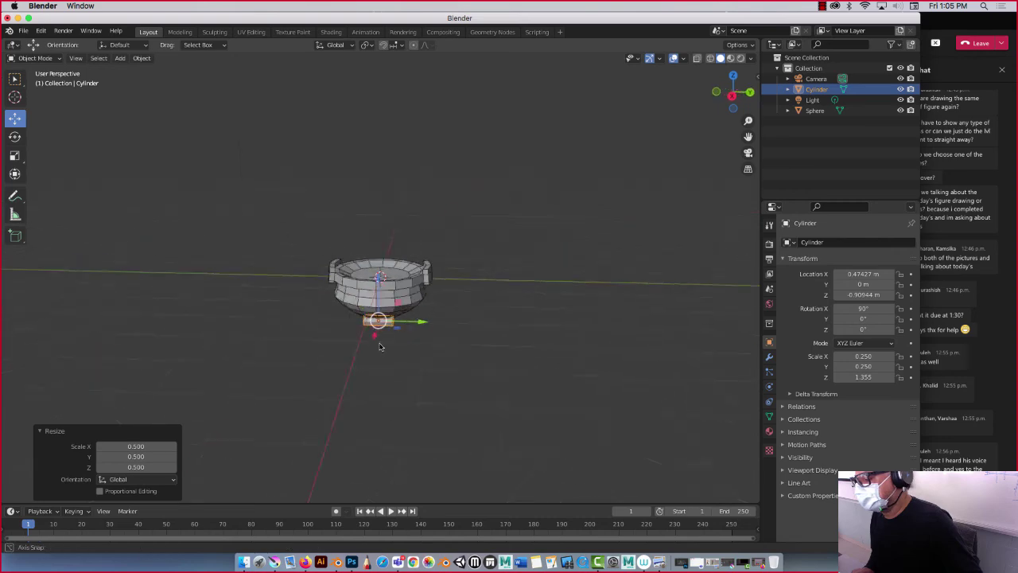
scroll(389, 291, up, 5)
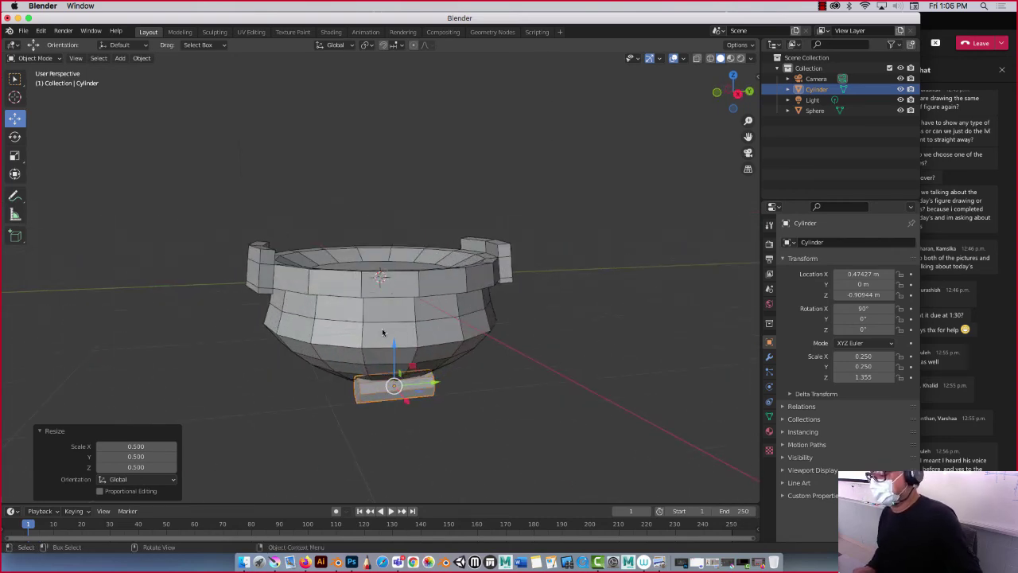
middle_drag(382, 333, 334, 330)
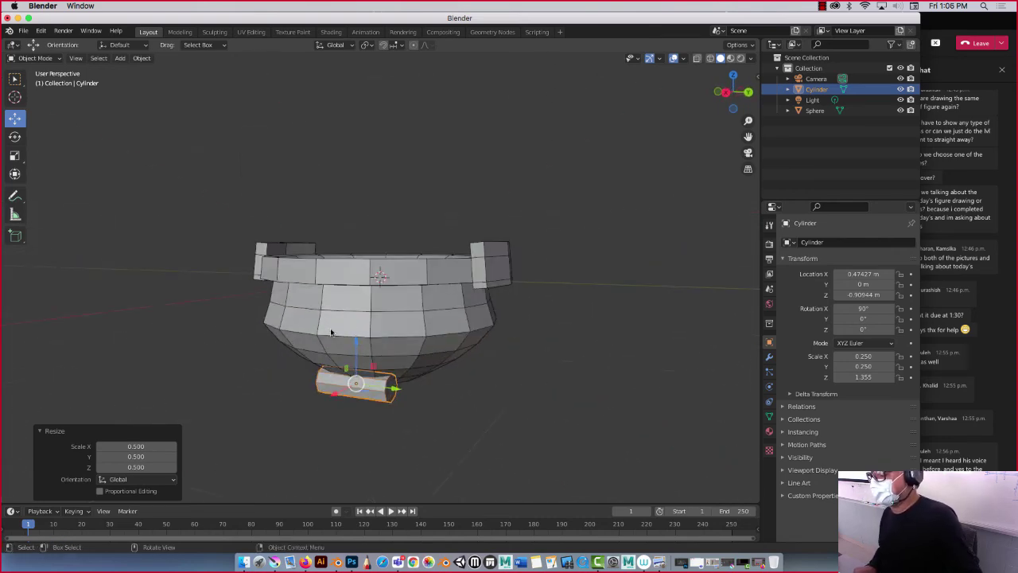
Lengthen the log along its long axis and lower it under the bowl.
click(14, 155)
drag(393, 391, 428, 385)
middle_drag(428, 384, 350, 357)
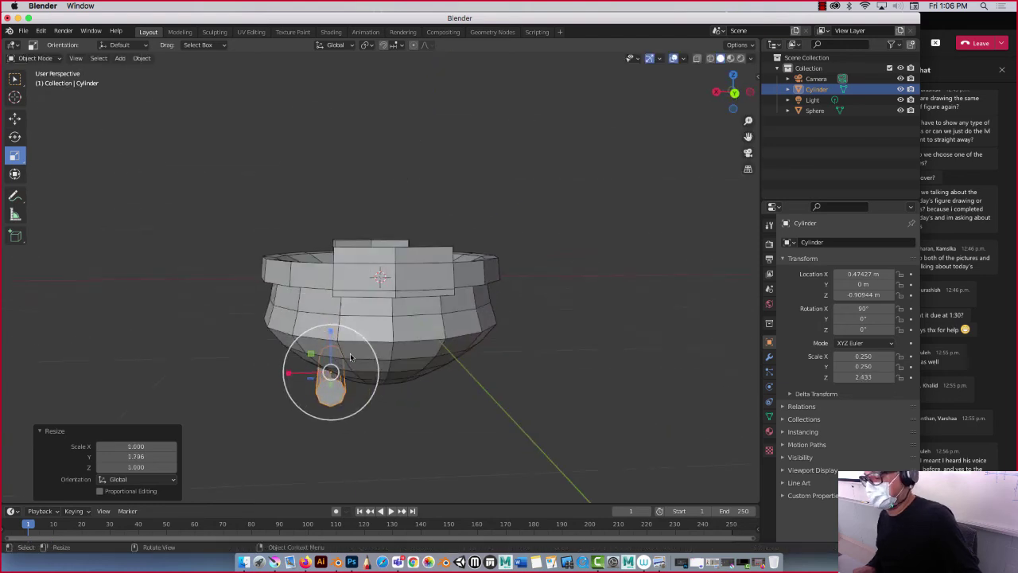
key(shift+space)
key(g)
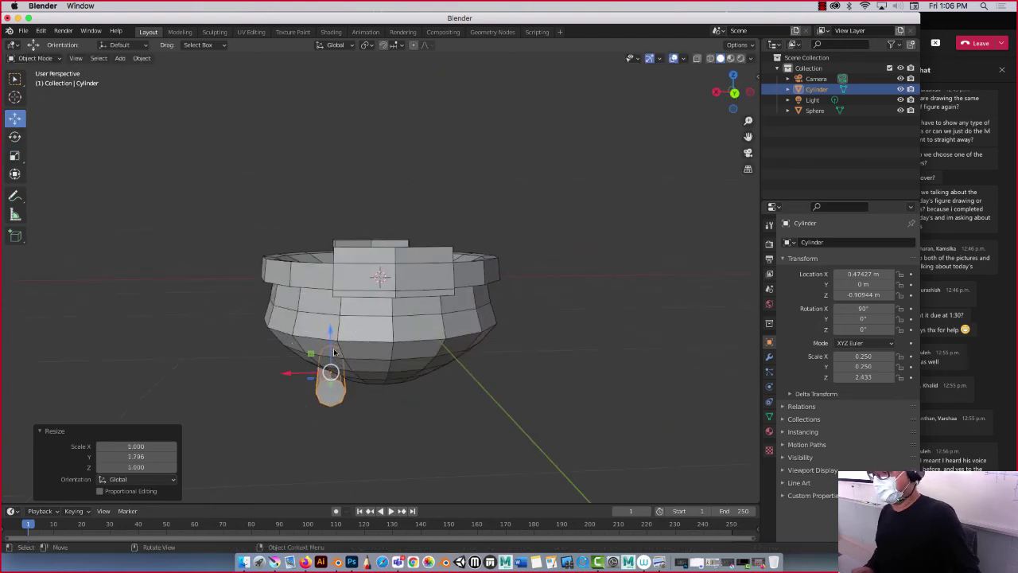
drag(329, 350, 326, 390)
middle_drag(326, 391, 352, 372)
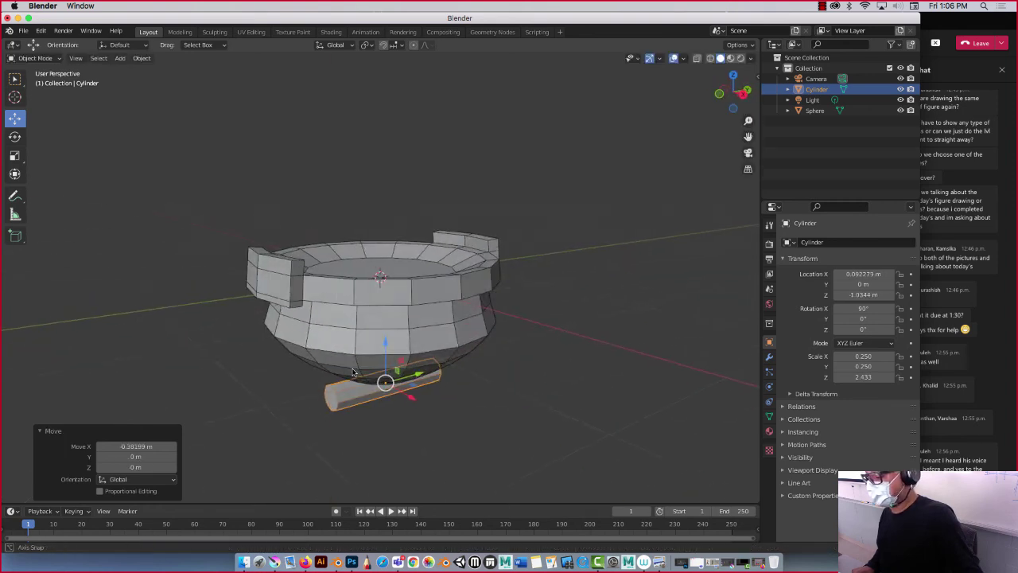
Duplicate the log and rotate the copy so it crosses the first log.
key(shift+d)
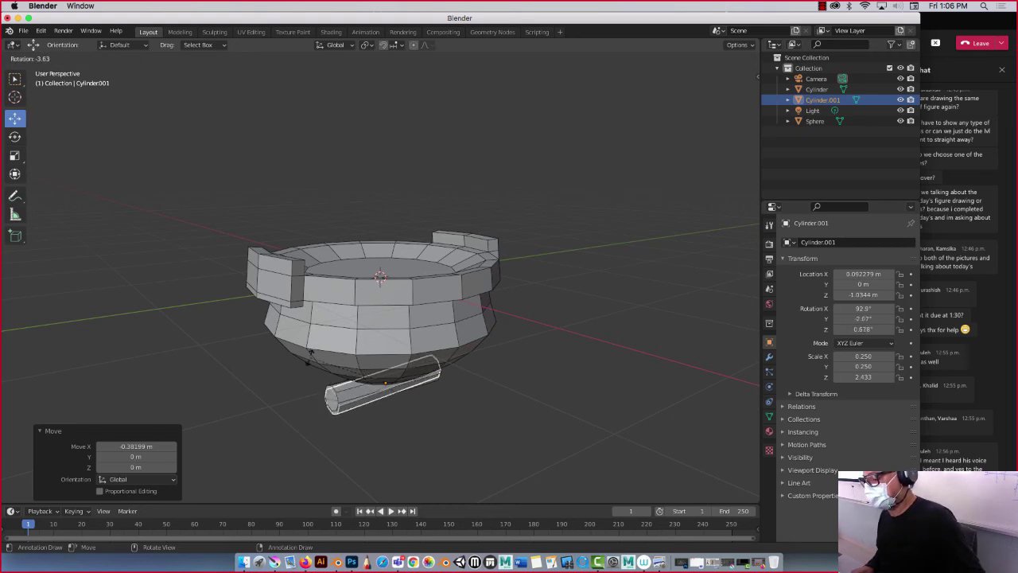
click(321, 353)
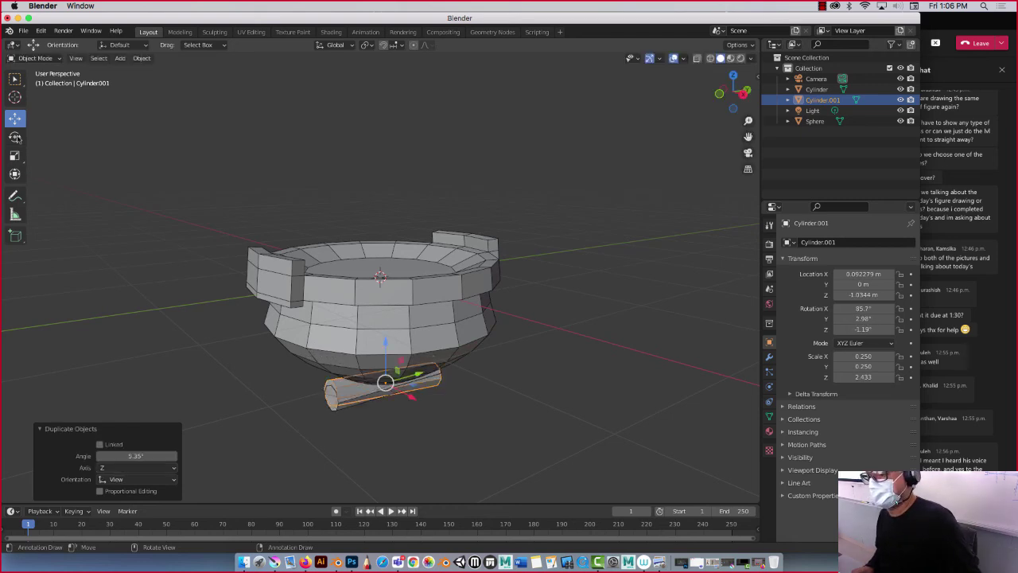
click(15, 137)
drag(354, 388, 368, 393)
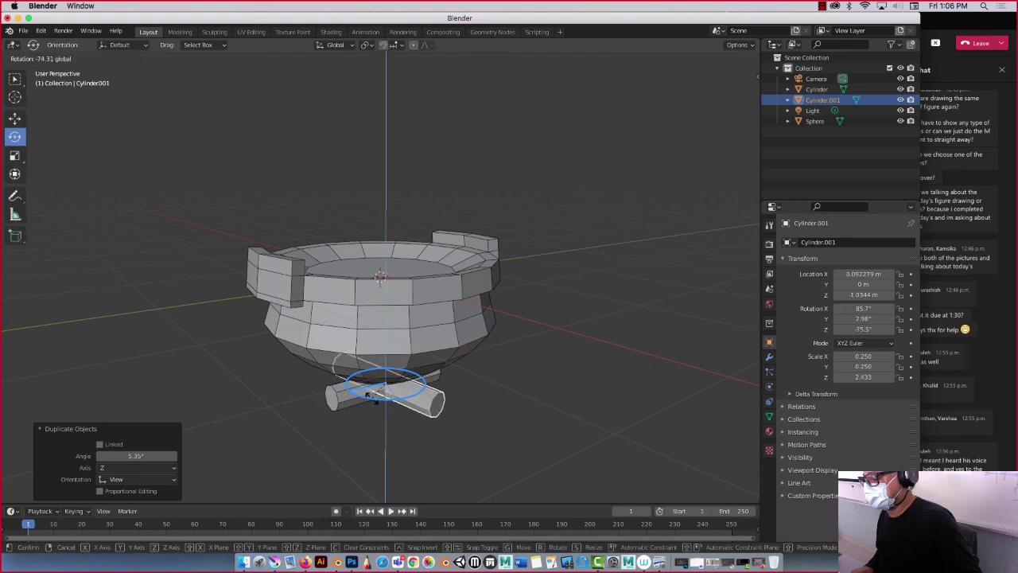
middle_drag(368, 393, 313, 433)
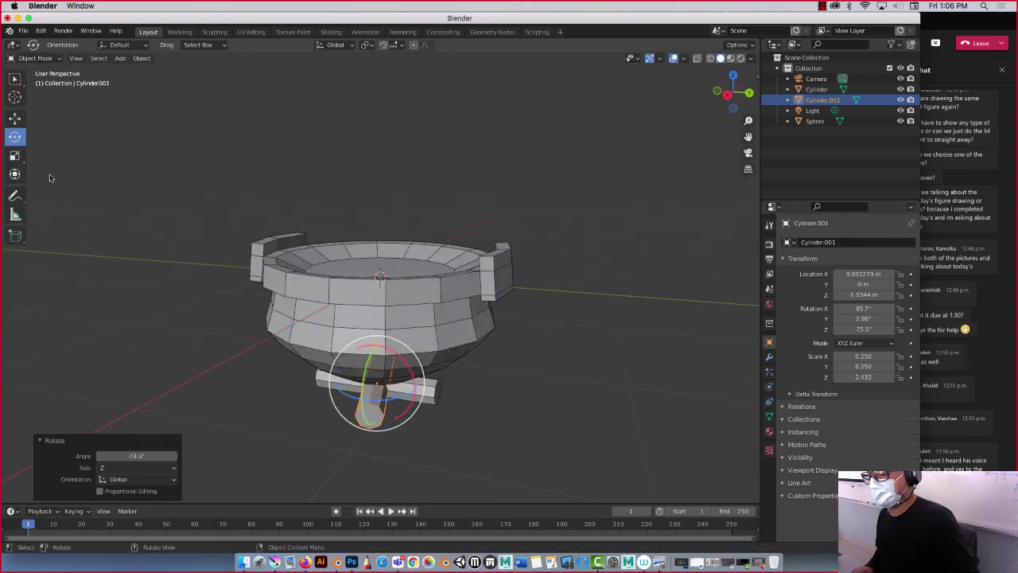
Add a third log copy, spin and tilt it across the others, and slide it under the bowl.
key(shift+d)
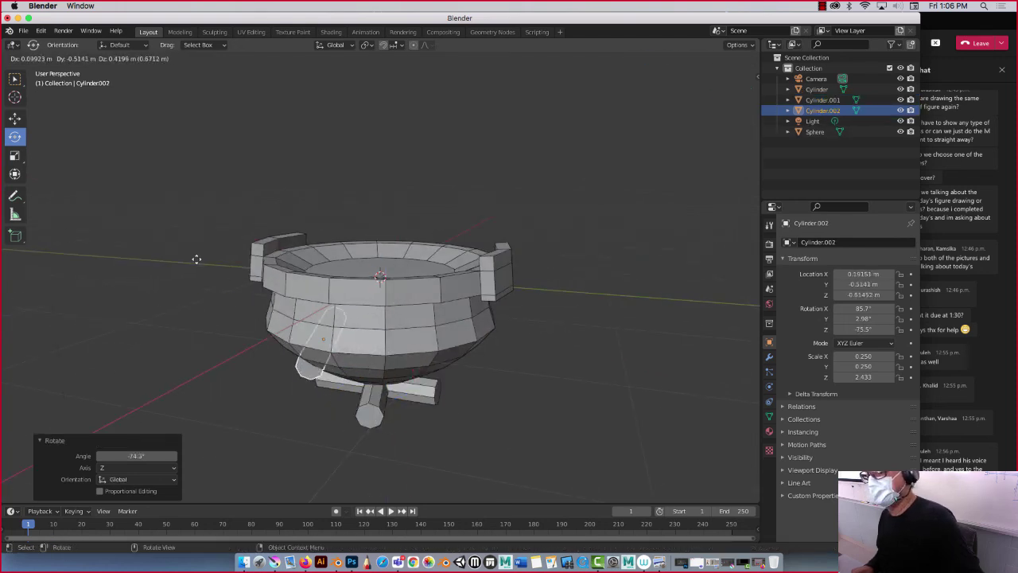
click(236, 327)
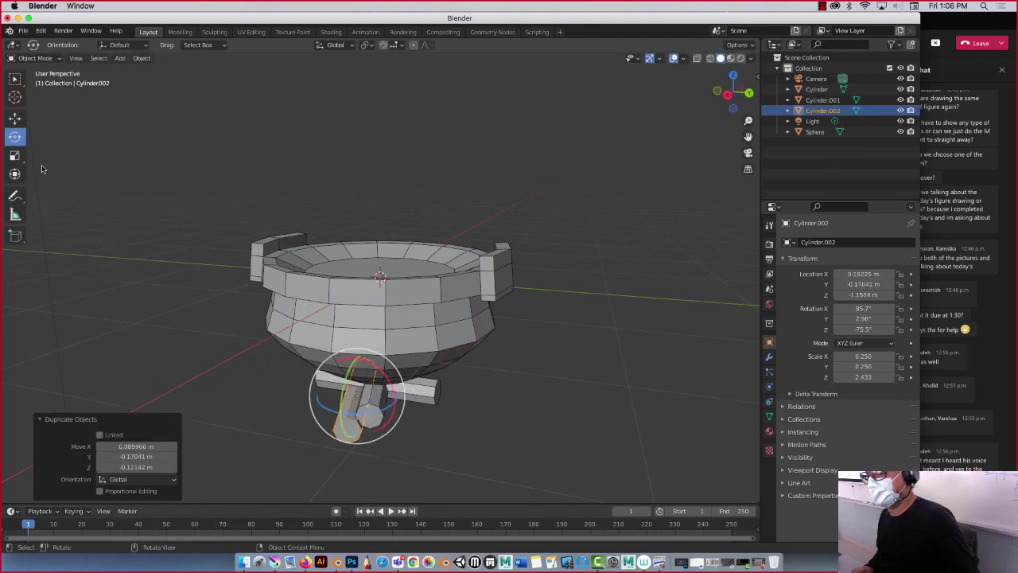
drag(322, 404, 353, 404)
drag(350, 366, 382, 379)
click(14, 118)
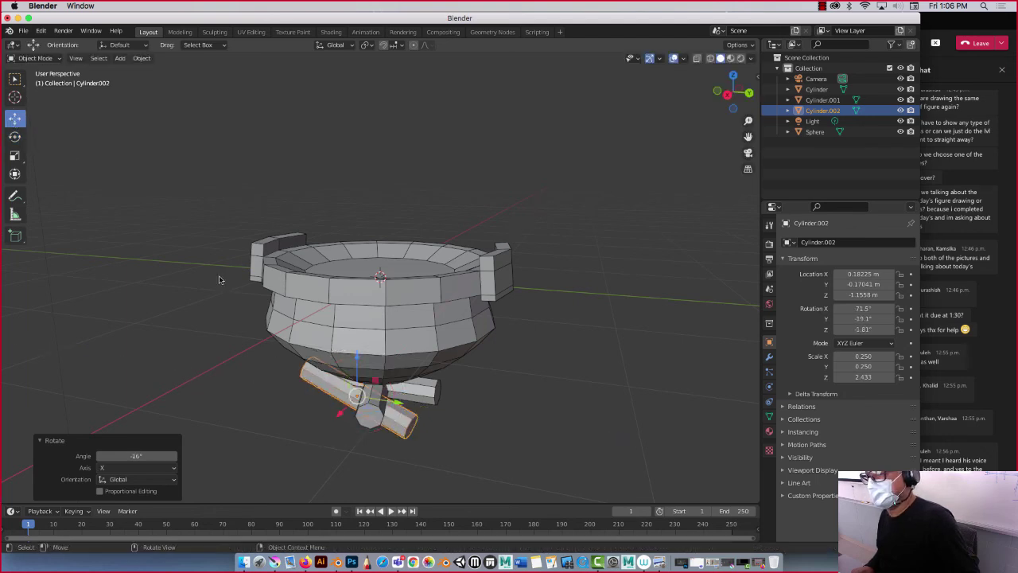
middle_drag(220, 279, 143, 305)
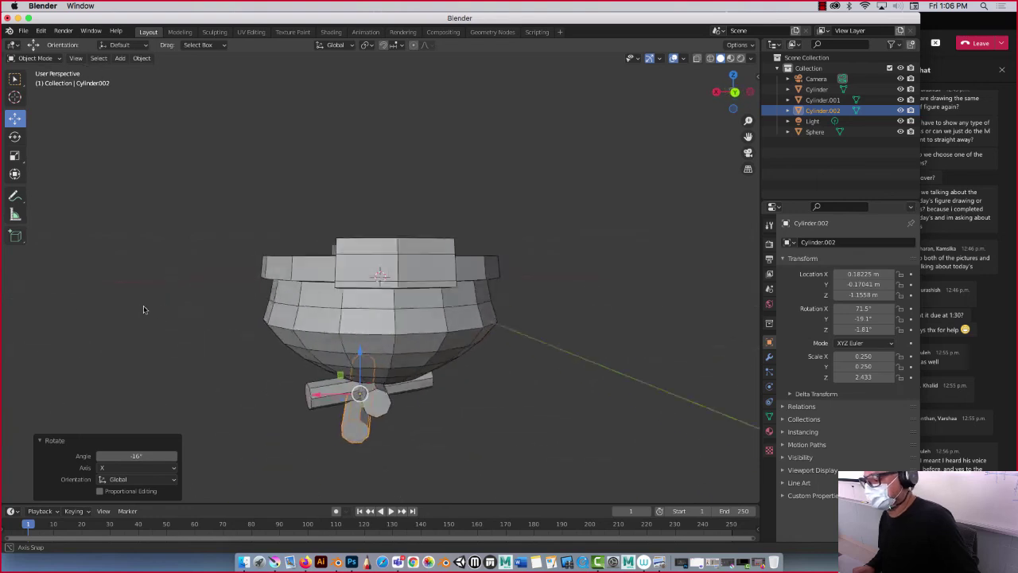
drag(326, 398, 270, 389)
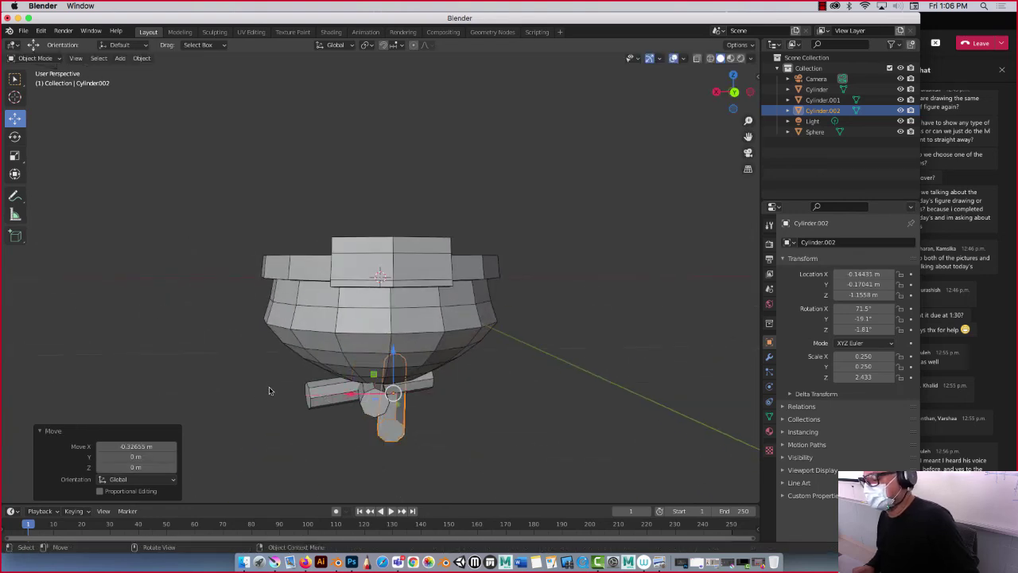
mouse_move(271, 389)
middle_down()
mouse_move(418, 390)
mouse_move(344, 378)
mouse_move(350, 370)
mouse_move(360, 385)
middle_up()
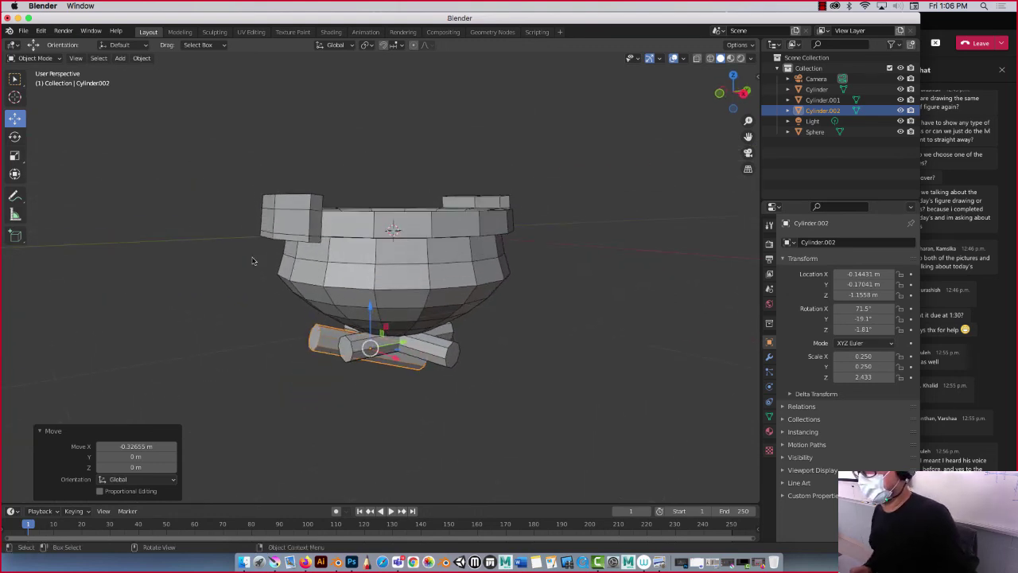
Raise the third log about 0.12 m against the cauldron's underside and inspect the pile.
drag(370, 312, 370, 301)
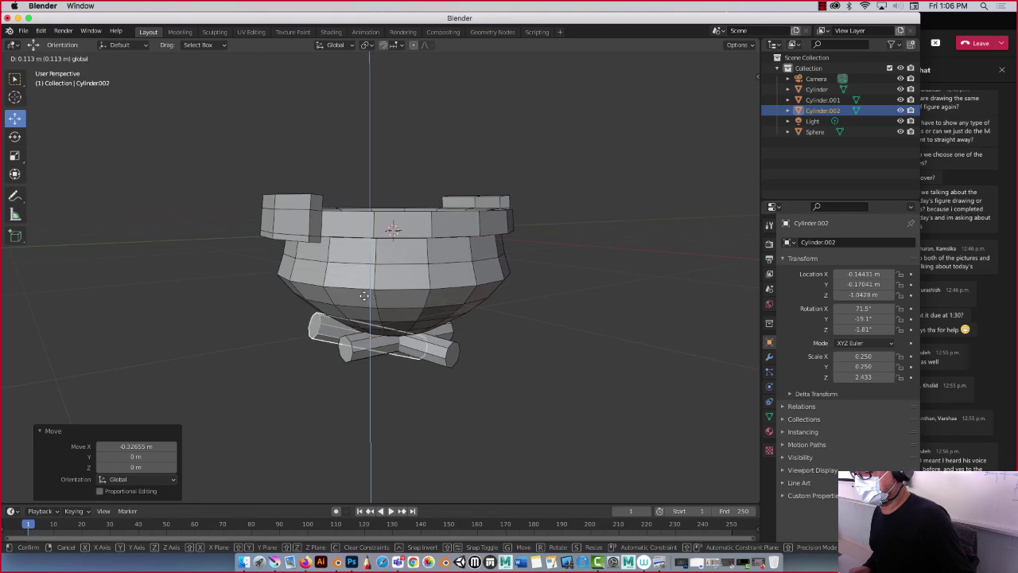
middle_drag(370, 300, 298, 334)
scroll(341, 309, up, 2)
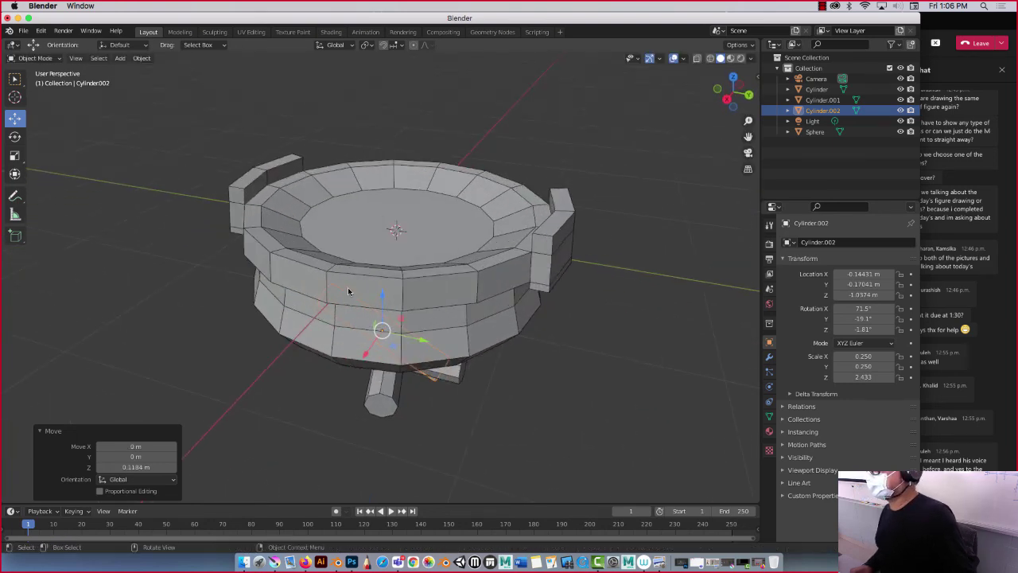
scroll(351, 292, up, 2)
middle_drag(350, 292, 346, 289)
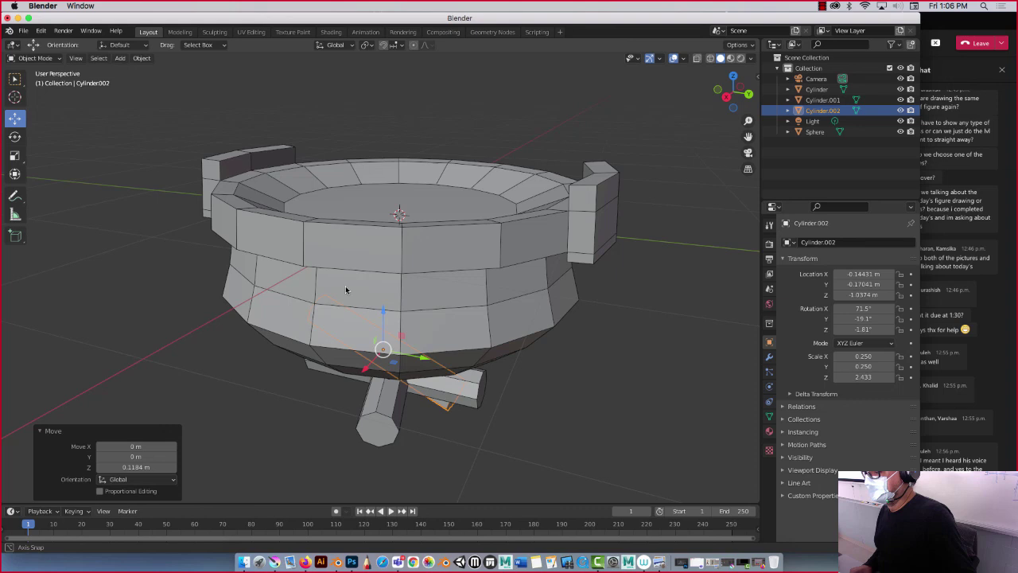
click(822, 6)
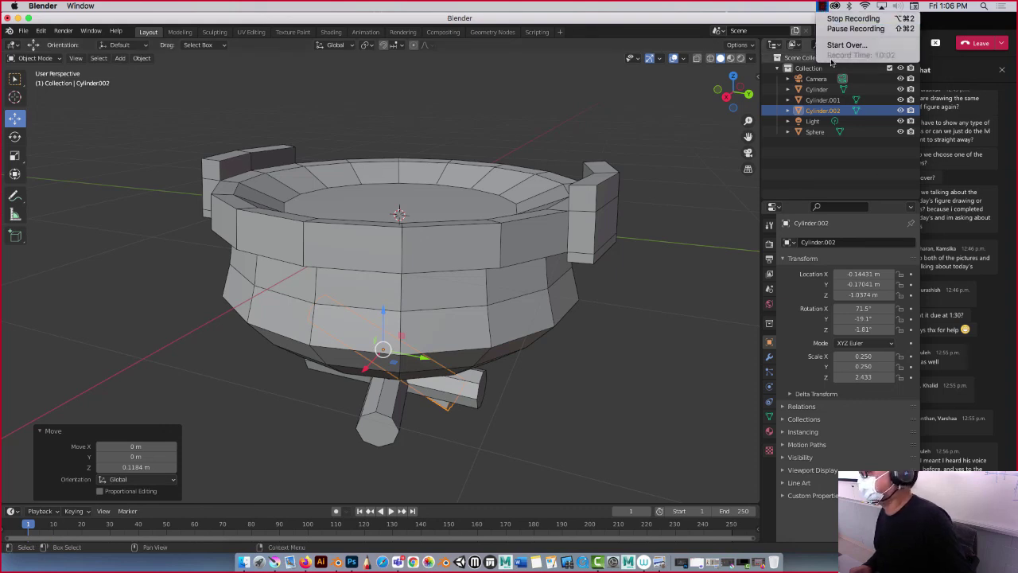